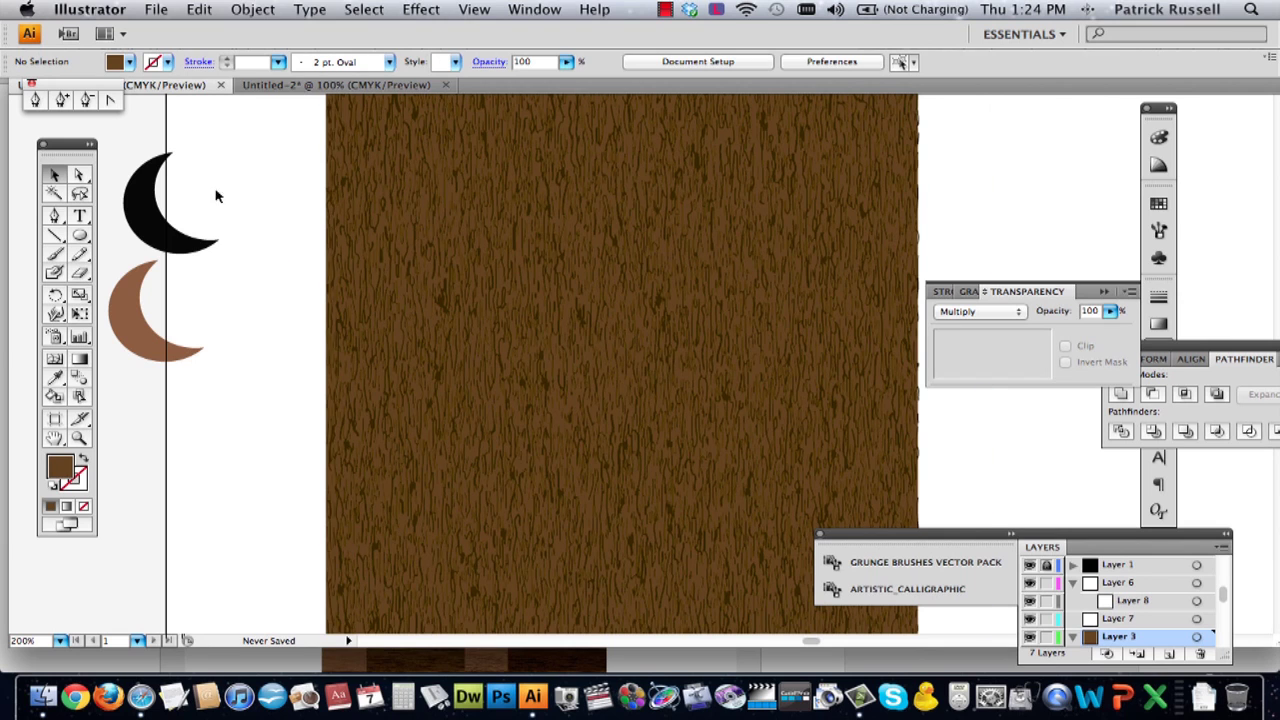
- Shift the black crescent, then the brown crescent, to new spots left of the artboard
{"action": "left_click_drag", "start_coordinate": [178, 247], "coordinate": [250, 240]}
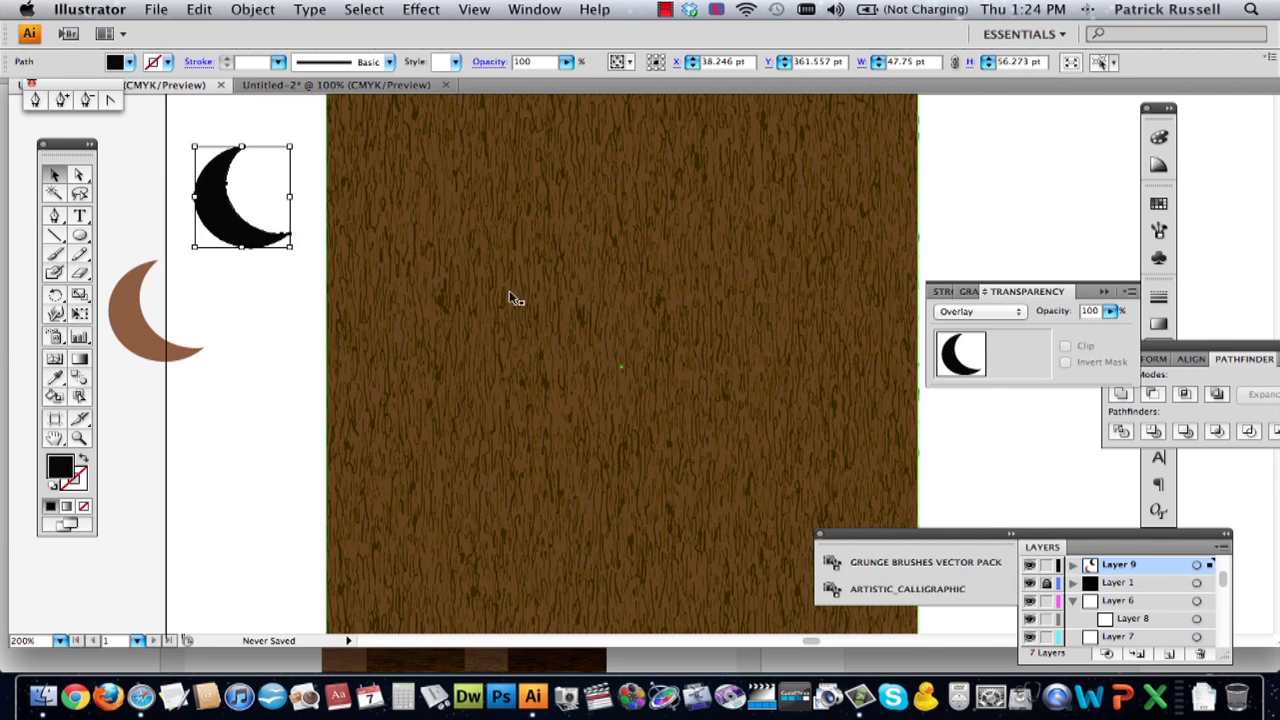
{"action": "left_click_drag", "start_coordinate": [130, 321], "coordinate": [197, 353]}
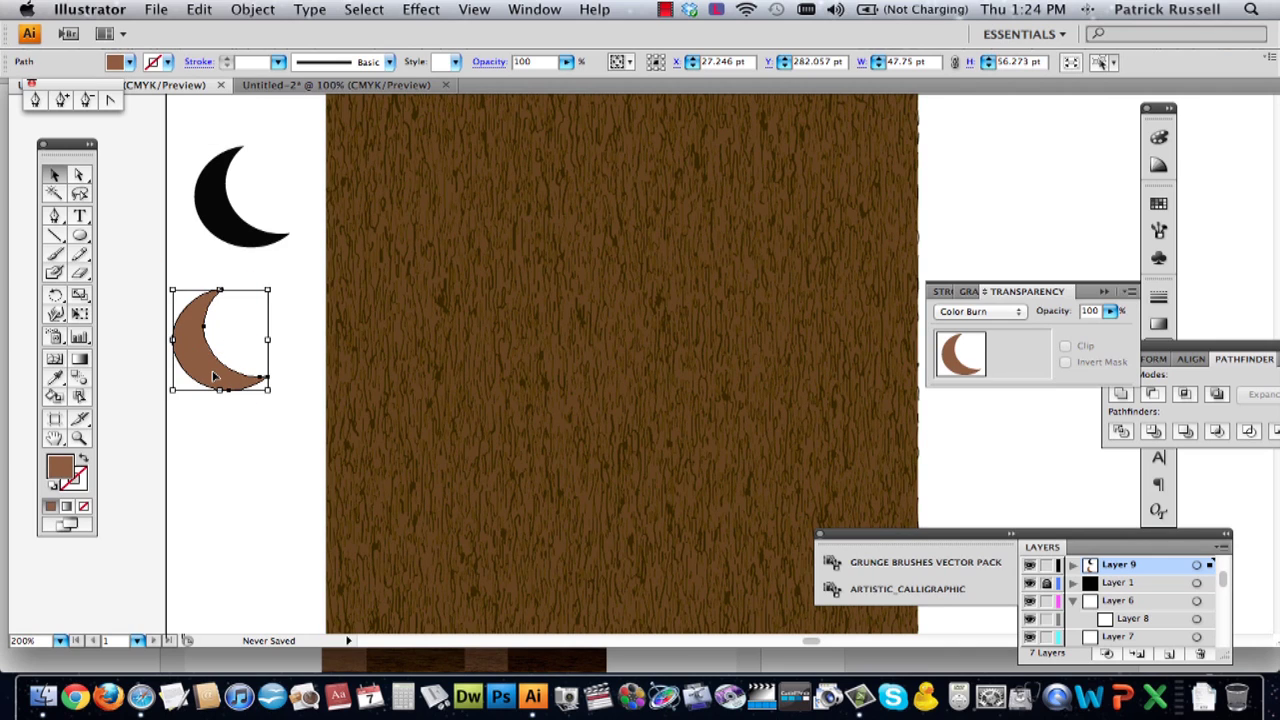
- Place the brown crescent on the wood texture near the top centre
{"action": "mouse_move", "coordinate": [213, 376]}
{"action": "left_mouse_down"}
{"action": "mouse_move", "coordinate": [620, 292]}
{"action": "mouse_move", "coordinate": [588, 320]}
{"action": "mouse_move", "coordinate": [213, 370]}
{"action": "mouse_move", "coordinate": [537, 320]}
{"action": "mouse_move", "coordinate": [617, 276]}
{"action": "left_mouse_up"}
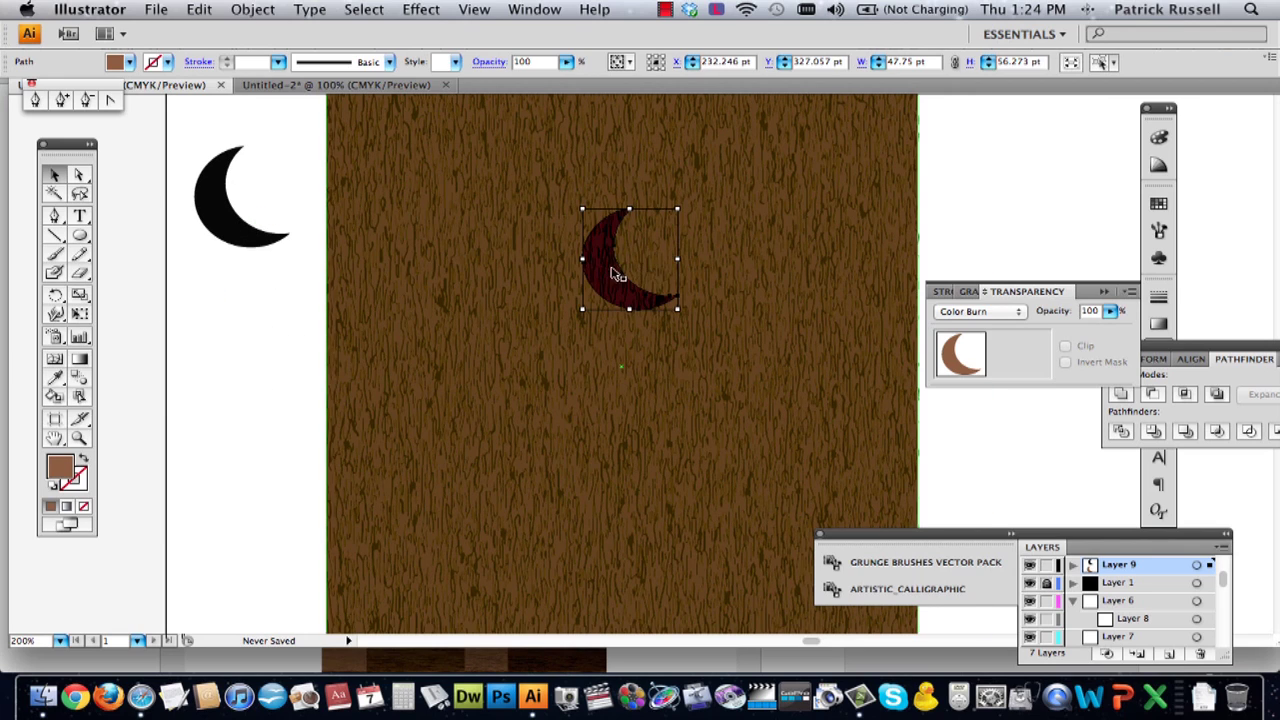
{"action": "left_click", "coordinate": [300, 350]}
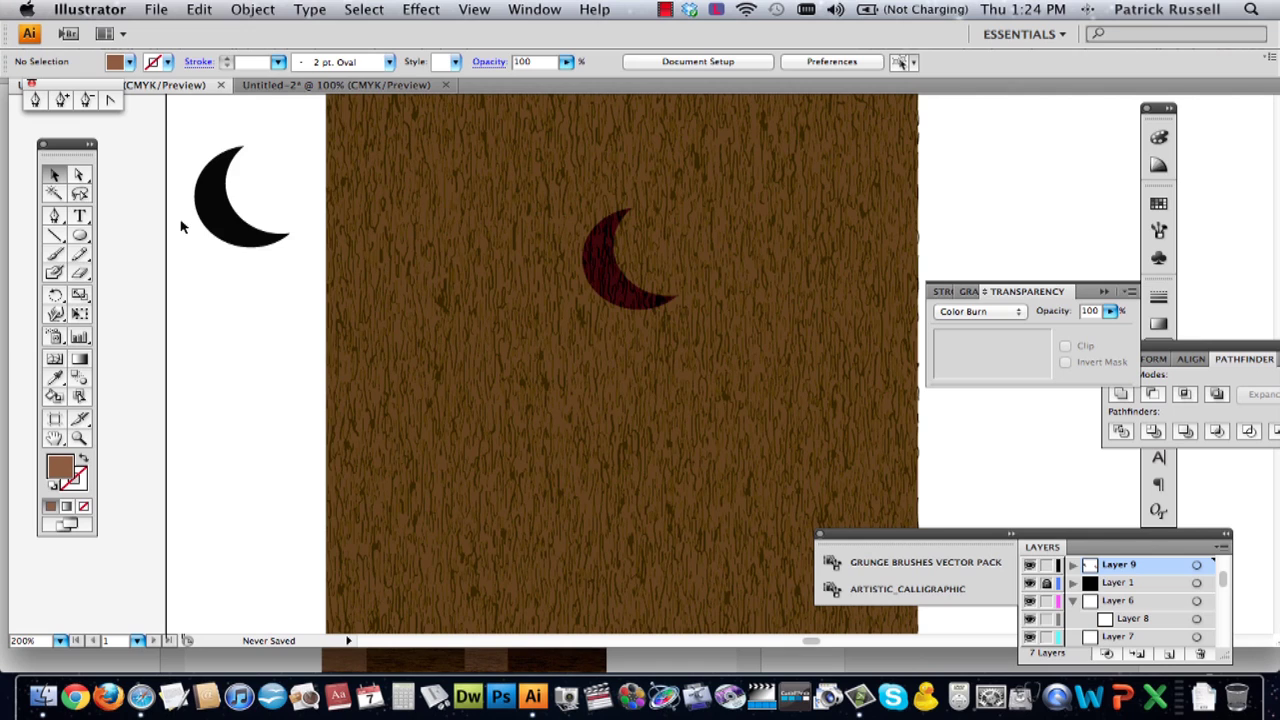
{"action": "left_click", "coordinate": [614, 292]}
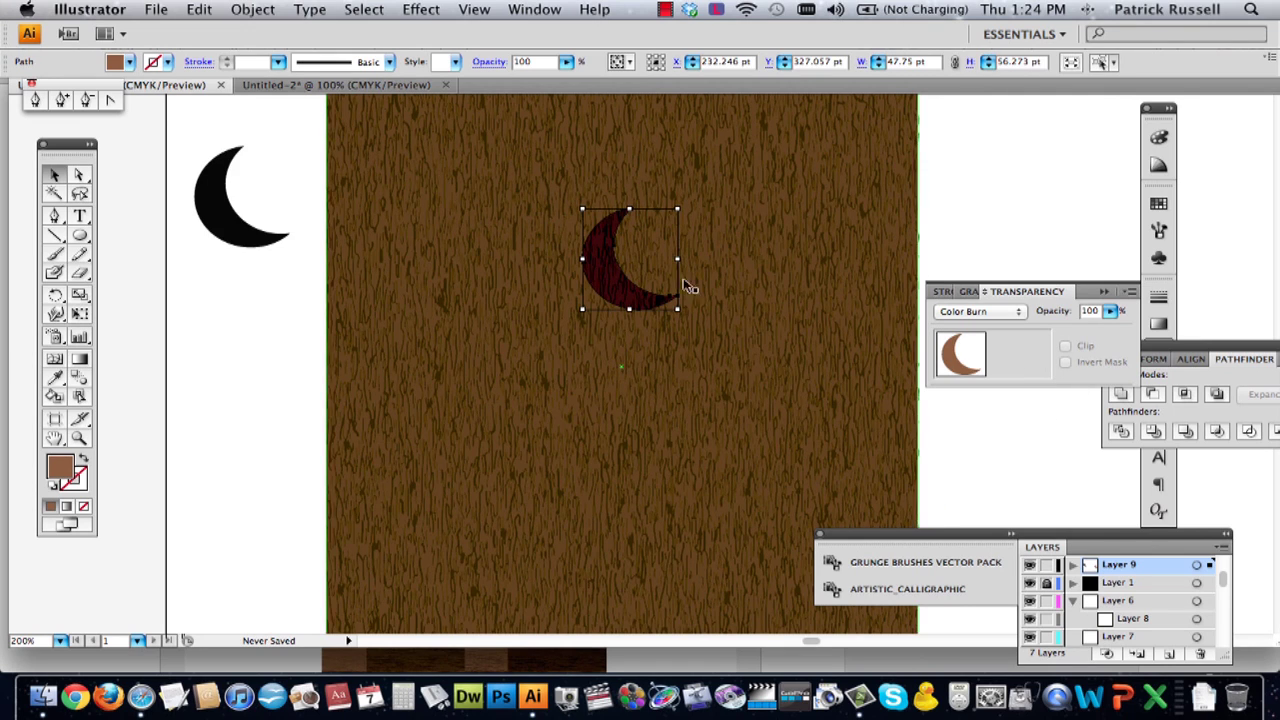
- Change the brown crescent's blend mode from Color Burn to Normal
{"action": "left_click", "coordinate": [1020, 312]}
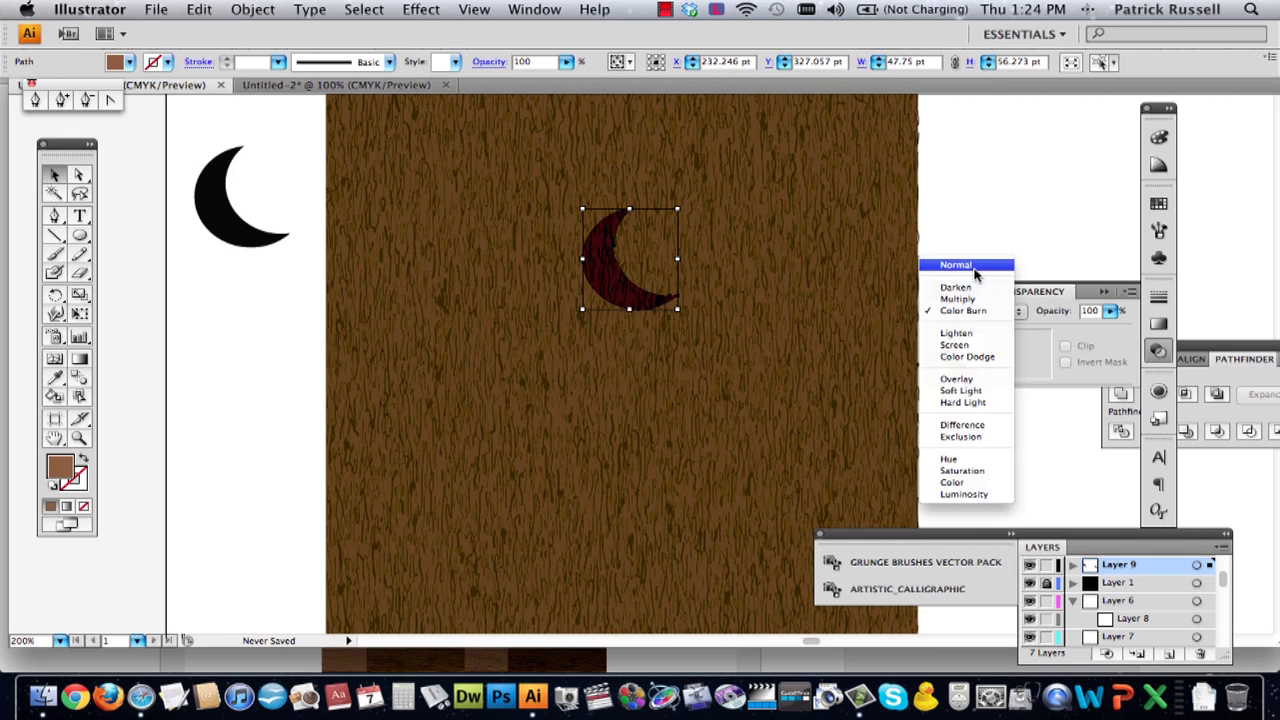
{"action": "left_click", "coordinate": [965, 261]}
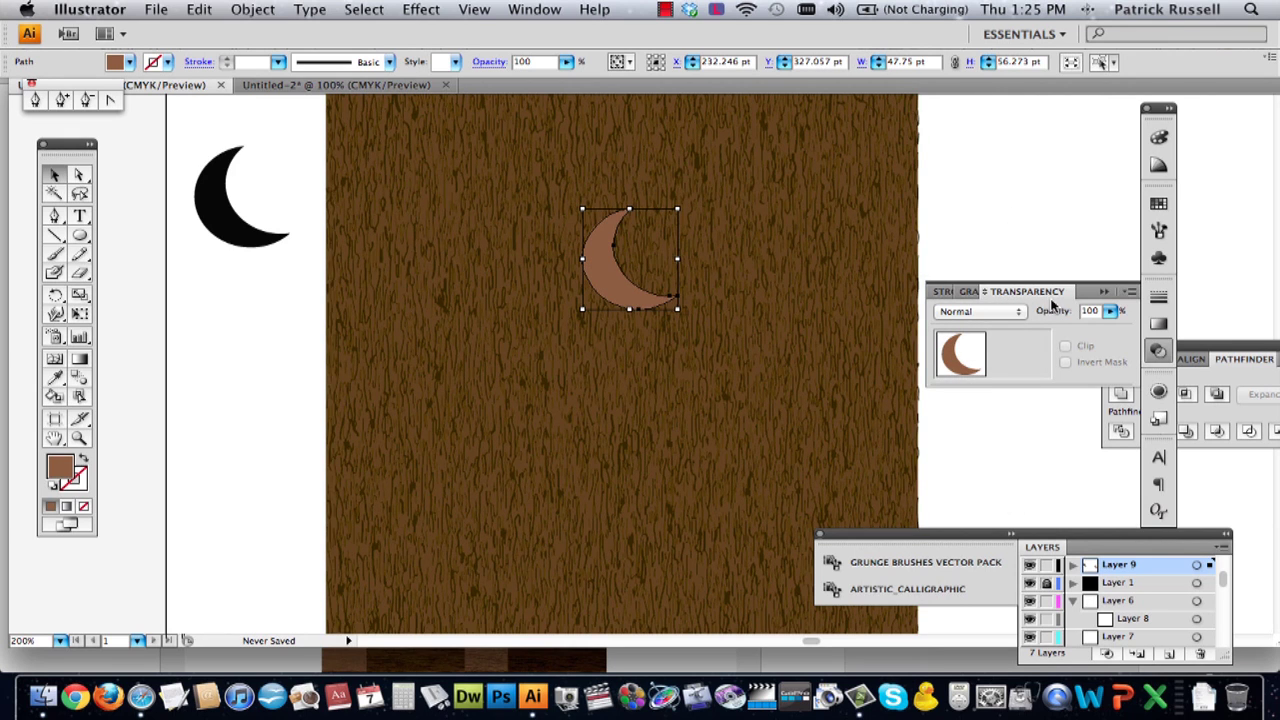
{"action": "left_click", "coordinate": [1157, 349]}
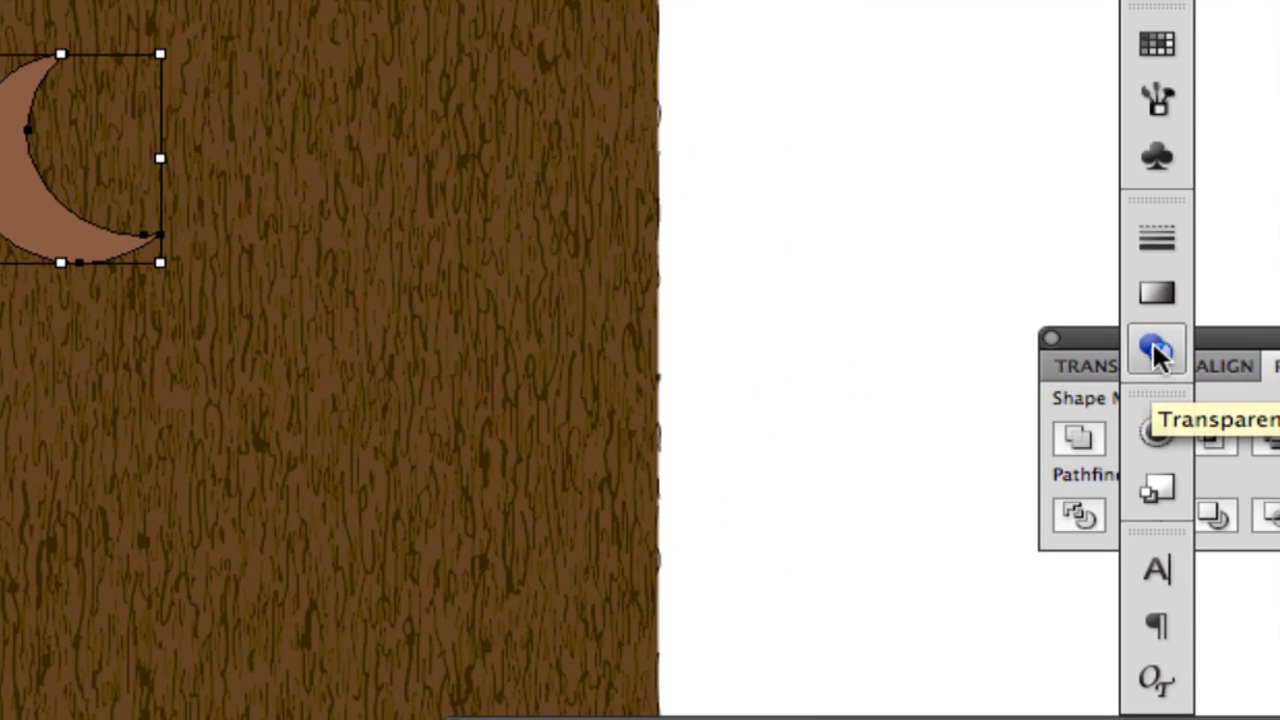
{"action": "left_click", "coordinate": [1155, 345]}
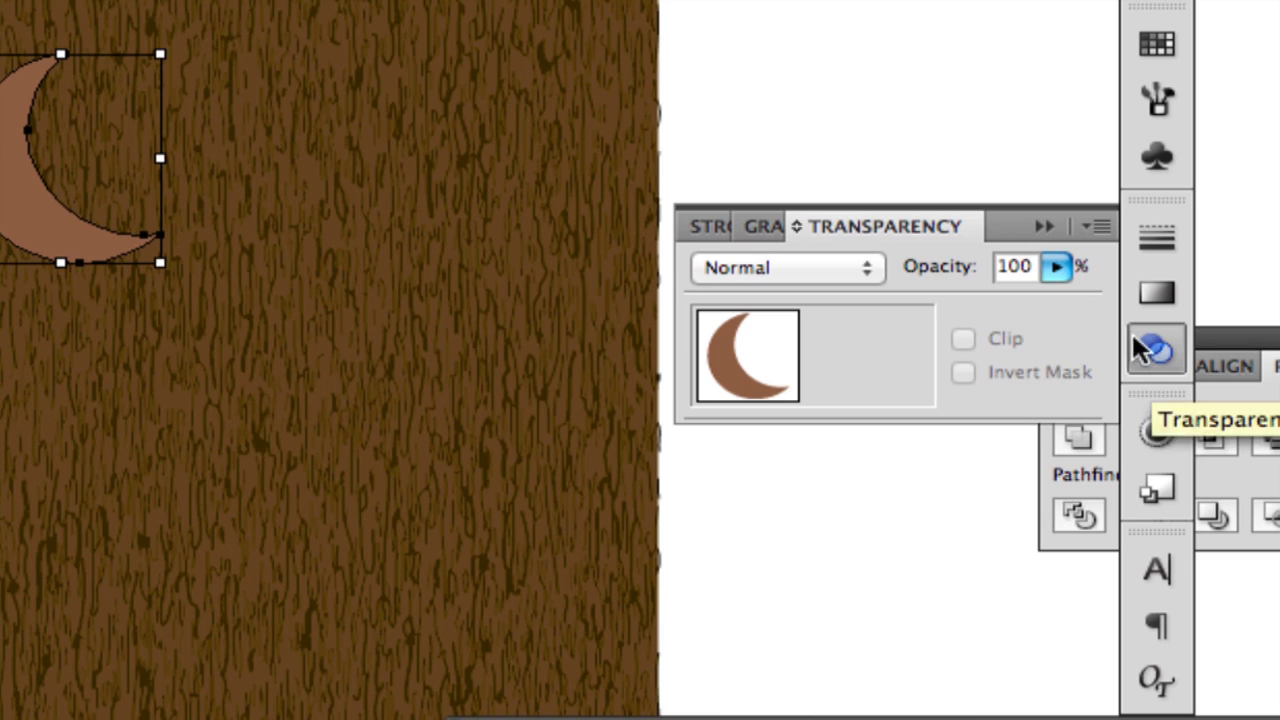
{"action": "left_click", "coordinate": [870, 272]}
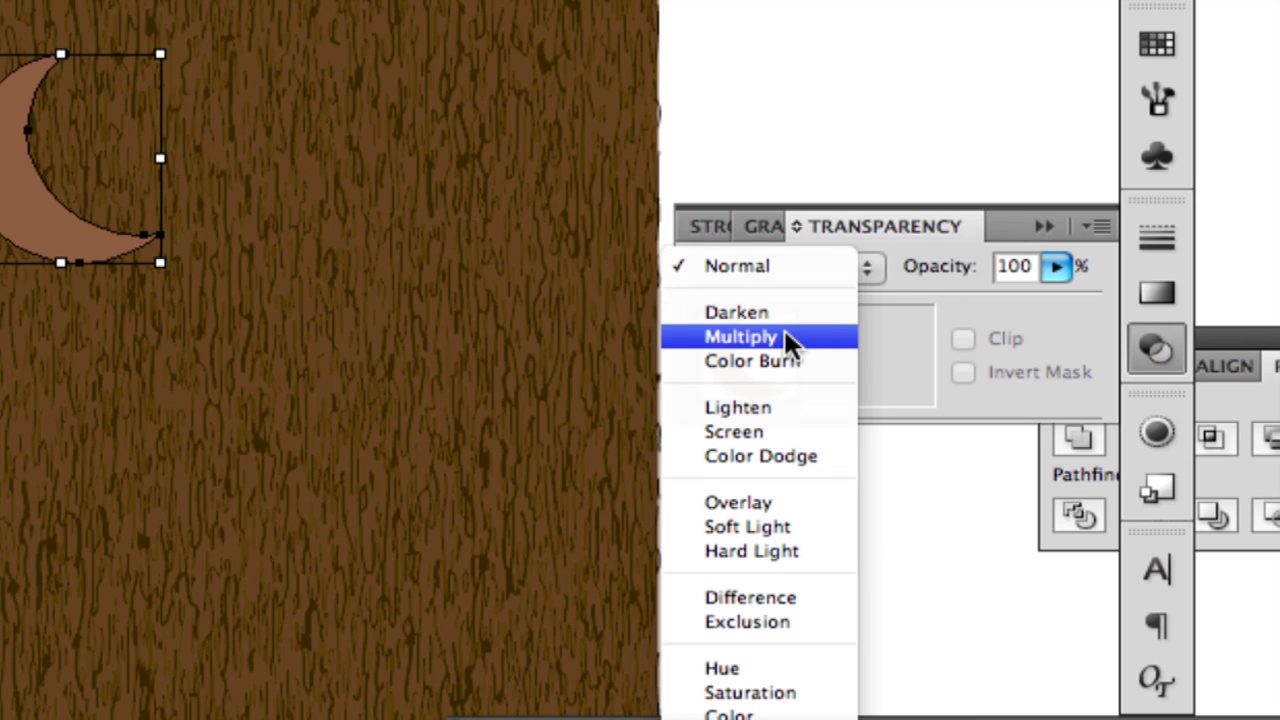
{"action": "left_click", "coordinate": [843, 180]}
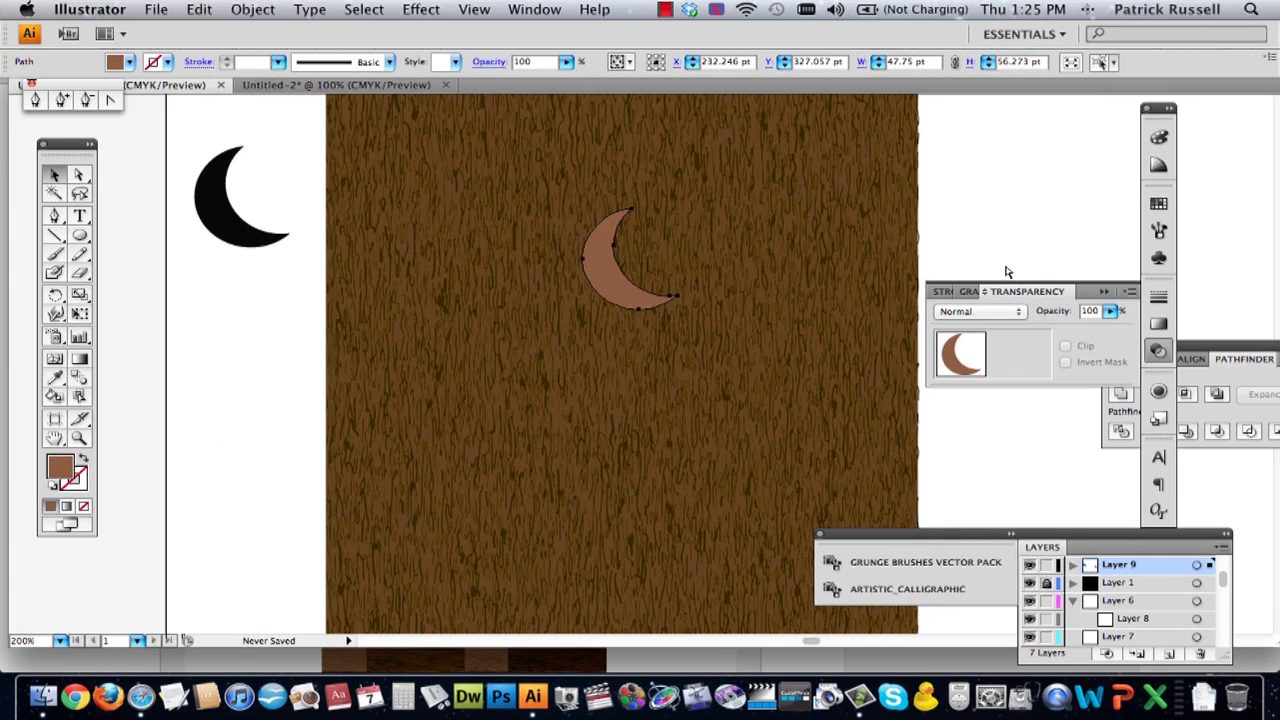
- Align the black Overlay crescent over the brown one, nudging it right, down and up
{"action": "key", "text": "v"}
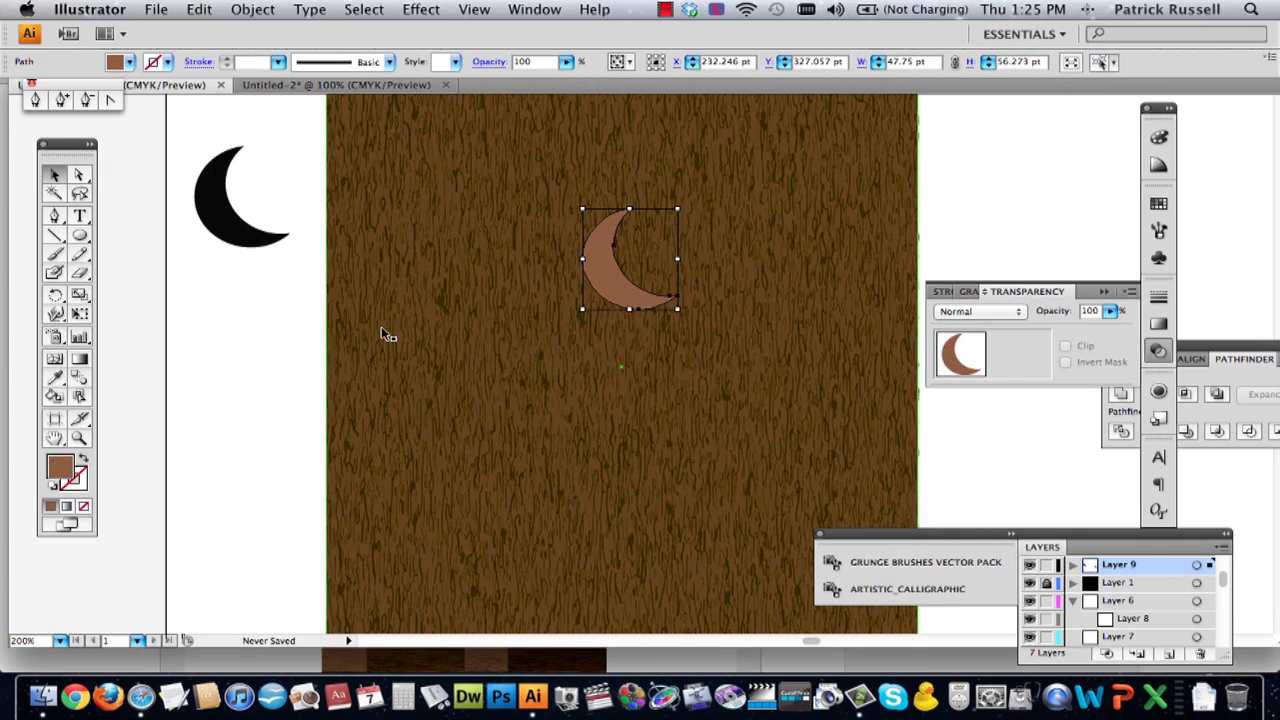
{"action": "left_click_drag", "start_coordinate": [237, 228], "coordinate": [610, 260]}
{"action": "left_click", "coordinate": [624, 297]}
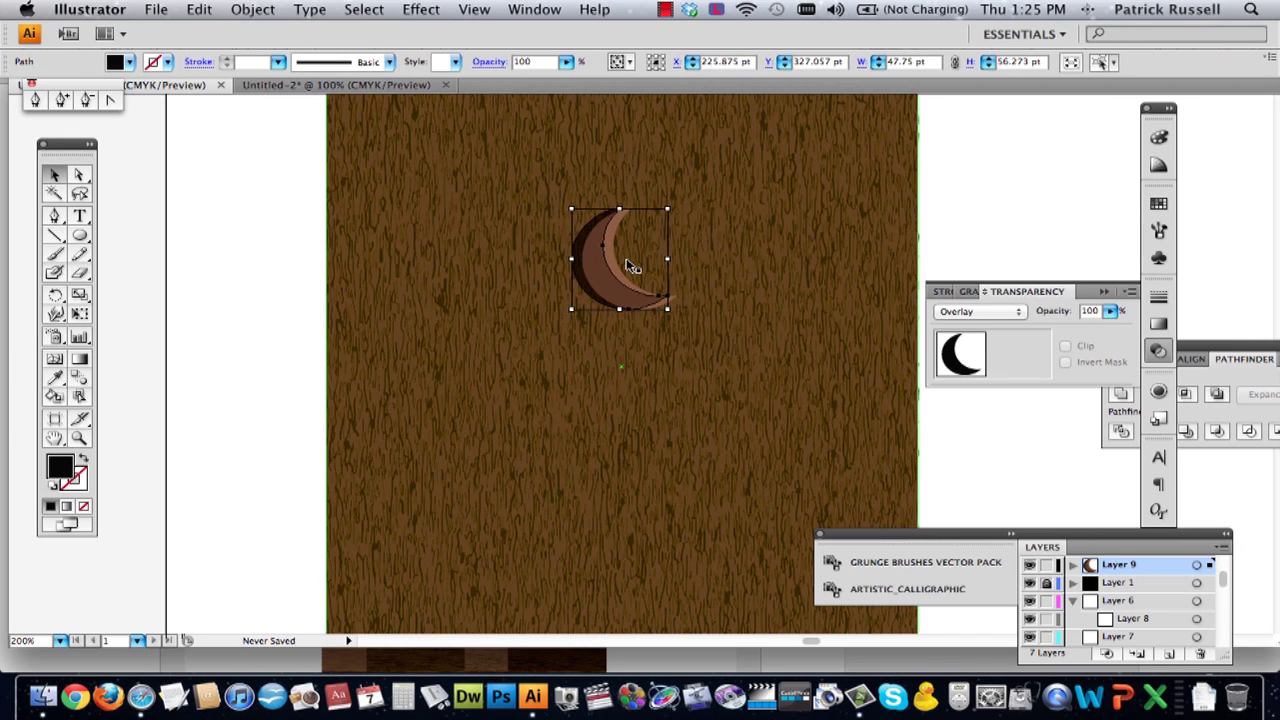
{"action": "key", "text": "Right"}
{"action": "key", "text": "Down"}
{"action": "key", "text": "Right"}
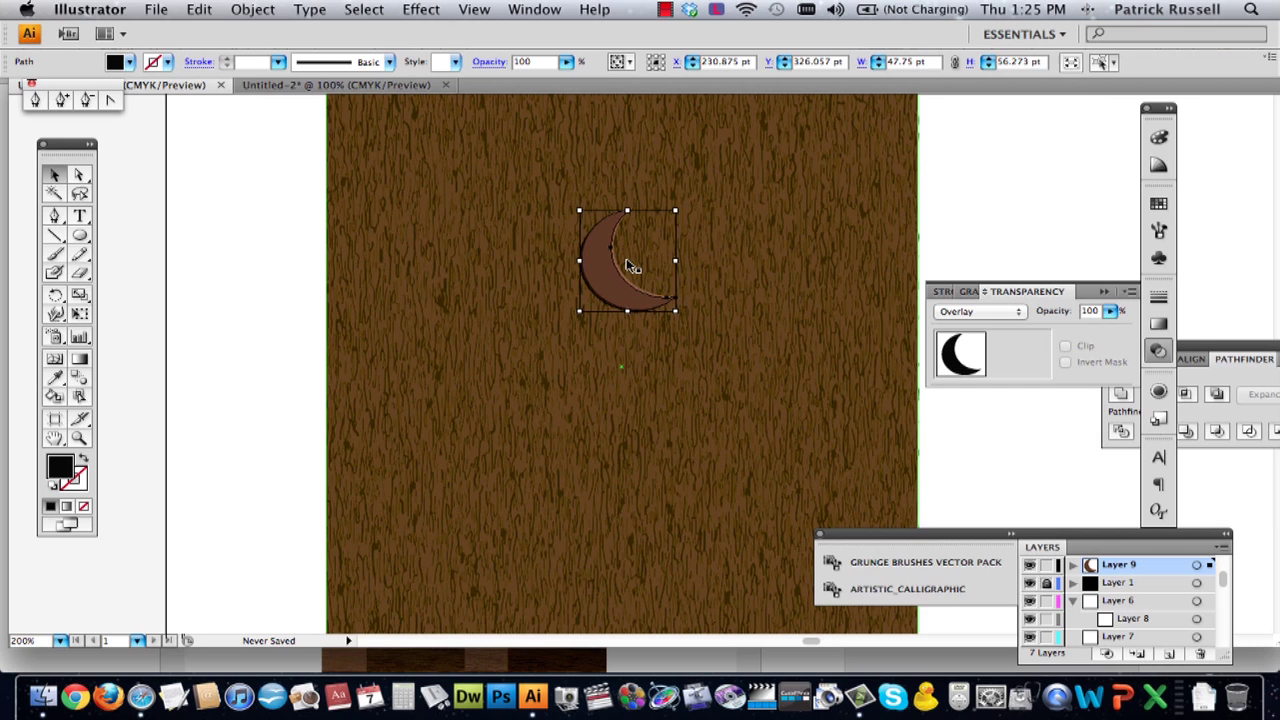
{"action": "key", "text": "Up"}
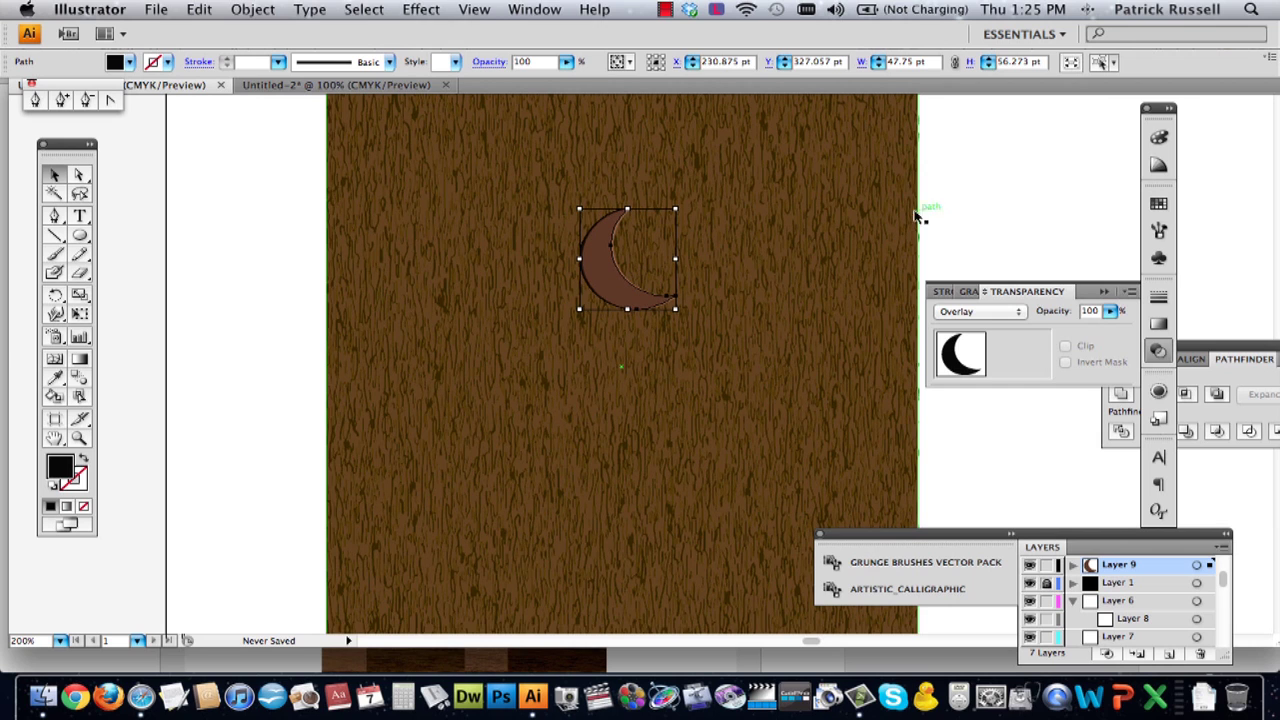
{"action": "left_click", "coordinate": [1037, 215]}
- Select the brown Normal-mode crescent beneath the black Overlay crescent
{"action": "left_click", "coordinate": [622, 291]}
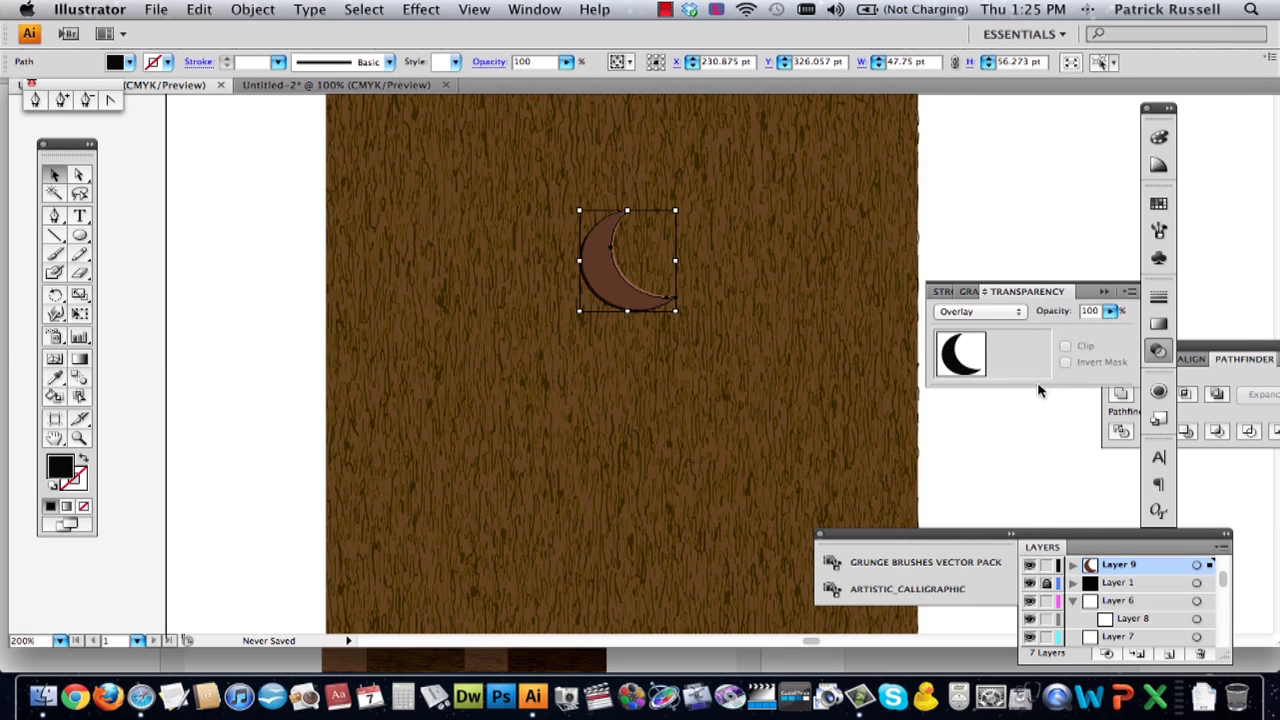
{"action": "left_click", "coordinate": [622, 278]}
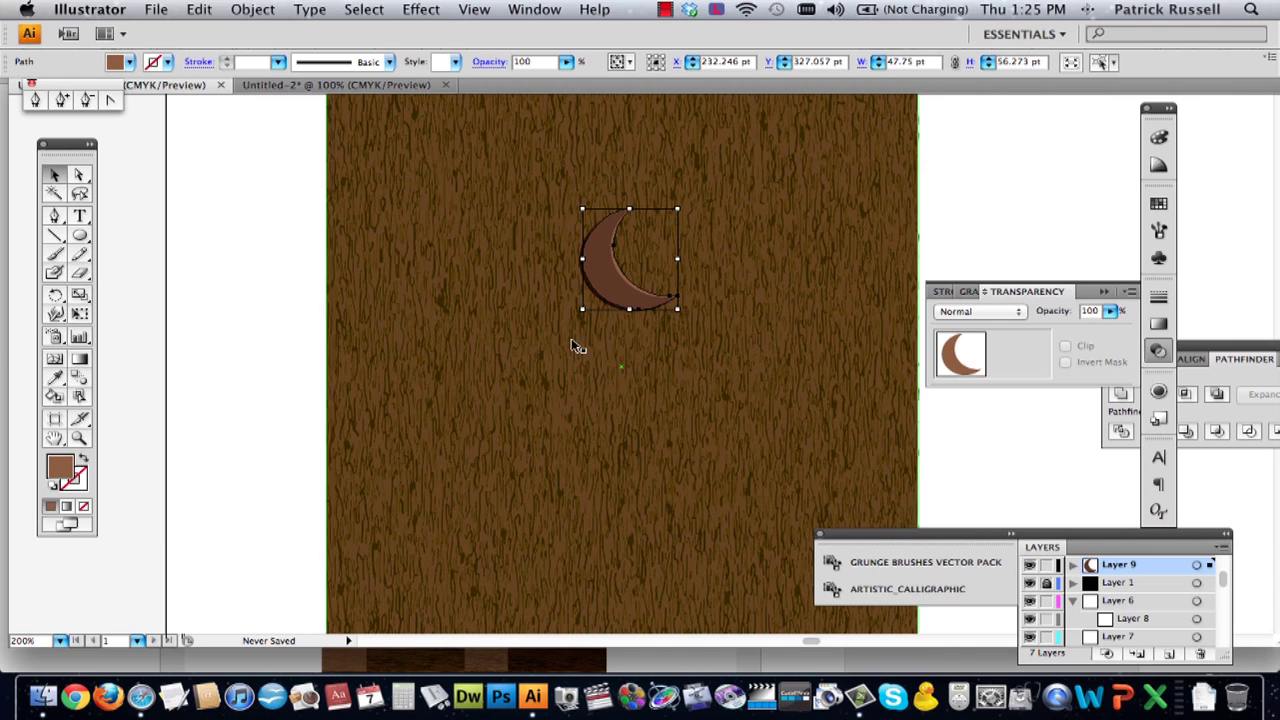
- Fill the brown crescent with a darker brown swatch
{"action": "left_click", "coordinate": [1156, 206]}
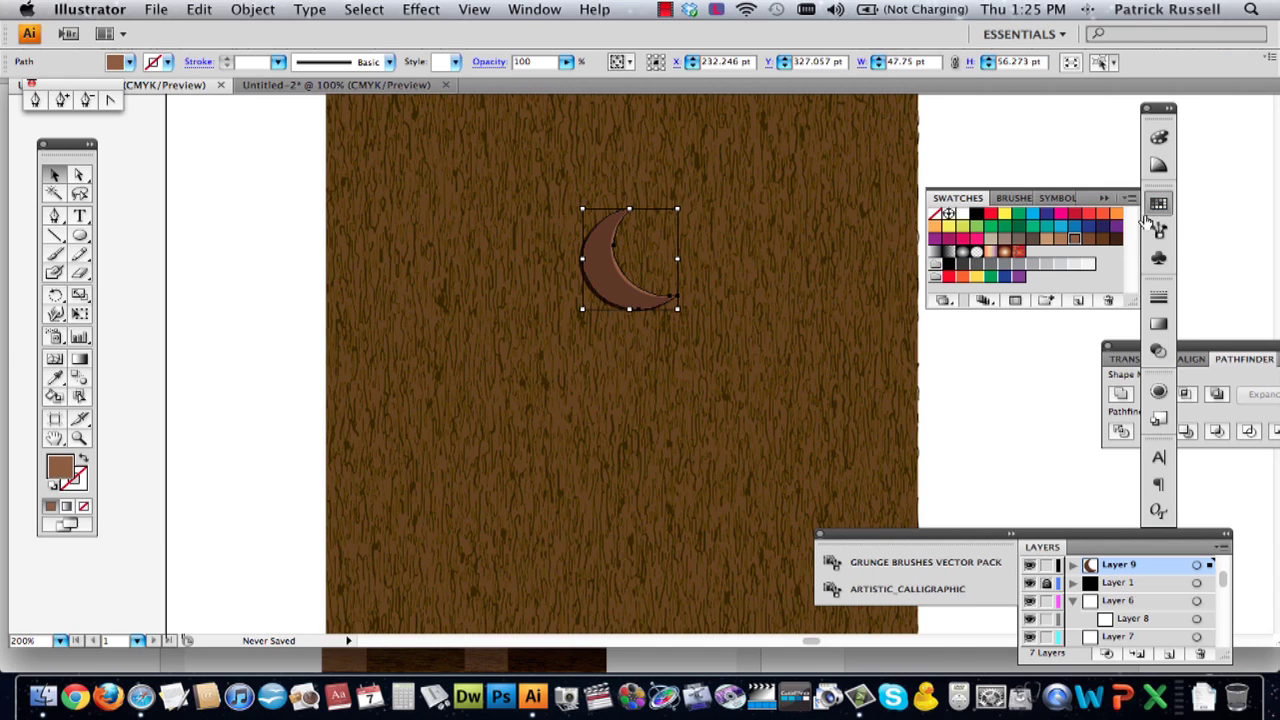
{"action": "left_click", "coordinate": [1085, 243]}
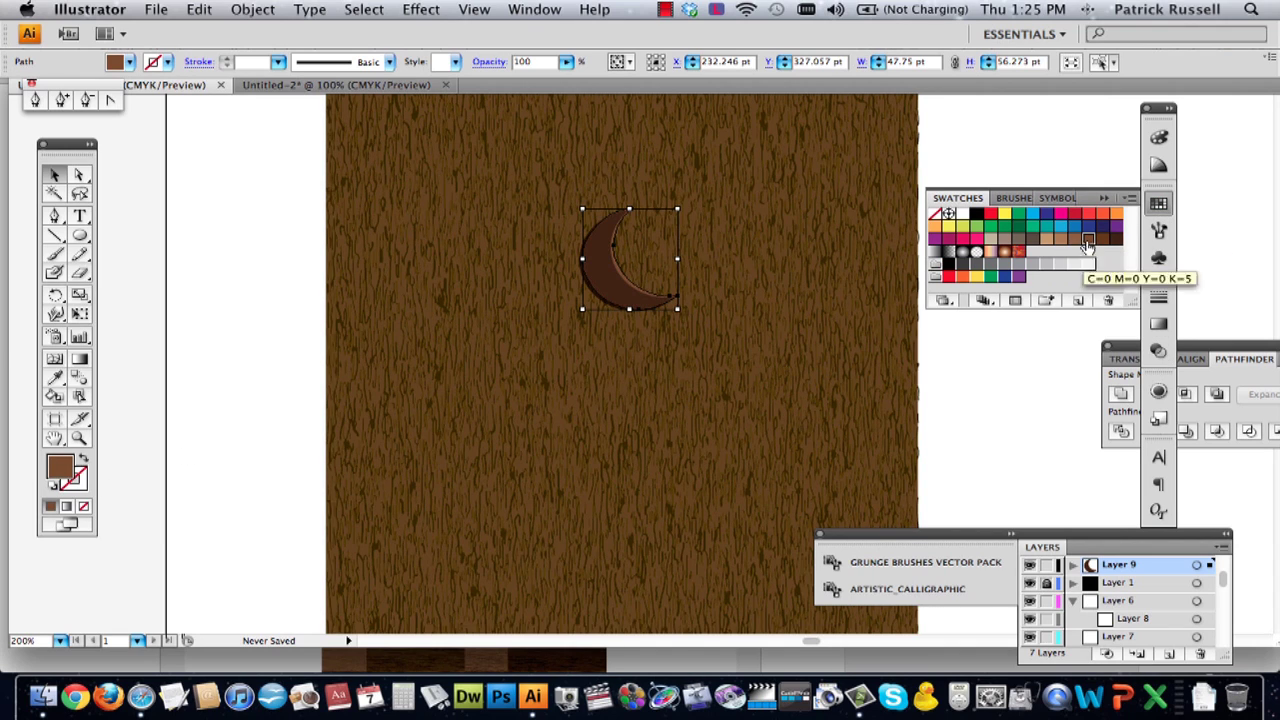
{"action": "left_click", "coordinate": [1011, 394]}
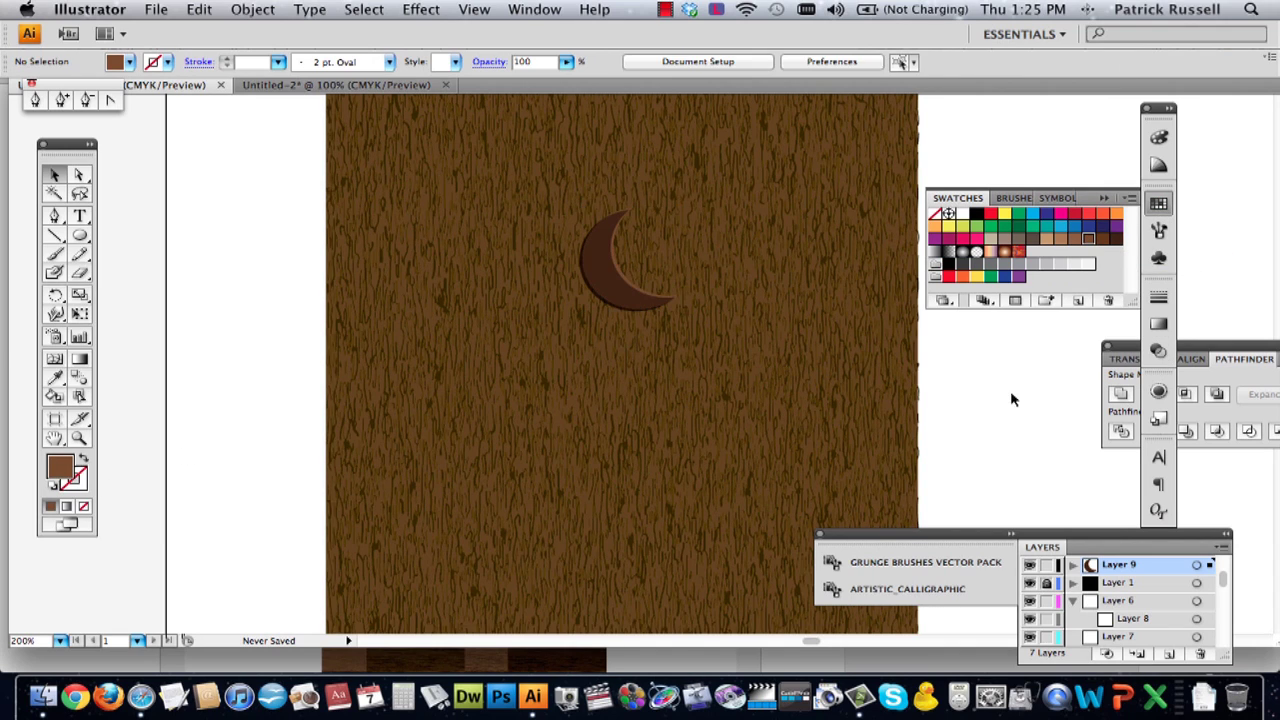
{"action": "left_click", "coordinate": [603, 276]}
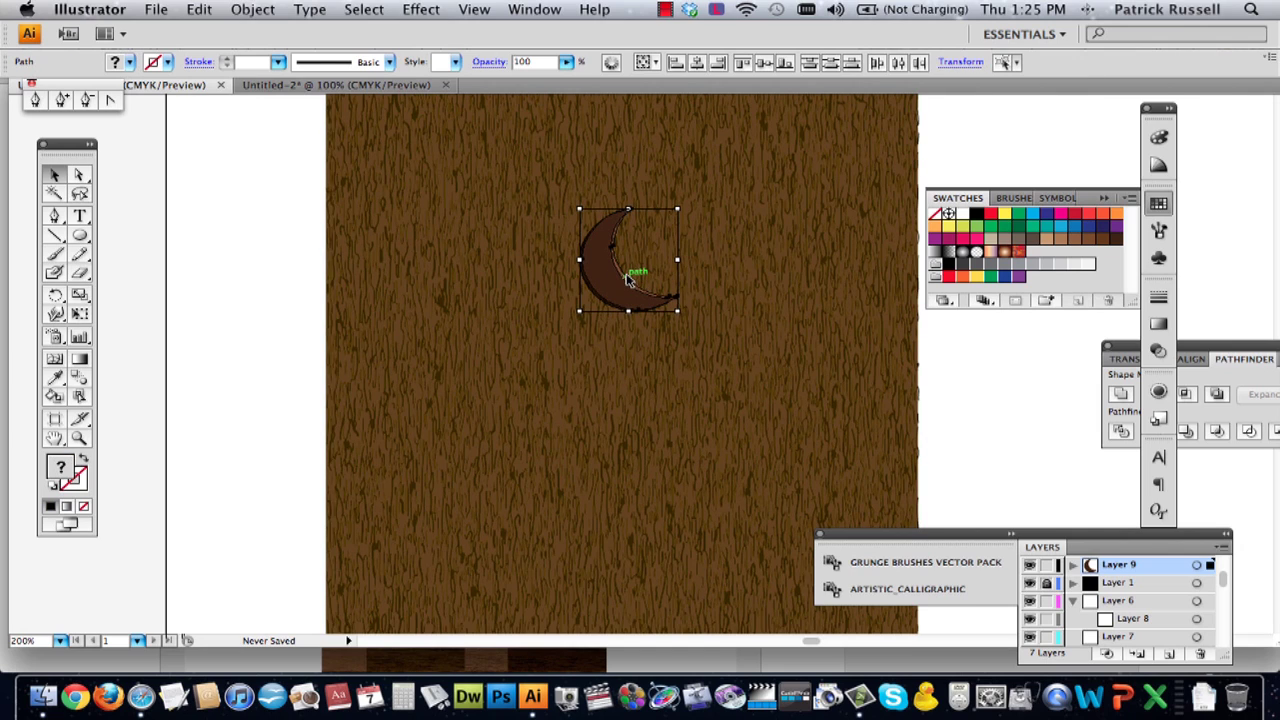
- Set the crescent's blending to Overlay and preview it on the wood
{"action": "left_click", "coordinate": [1159, 352]}
{"action": "left_click", "coordinate": [1008, 312]}
{"action": "left_click", "coordinate": [1004, 312]}
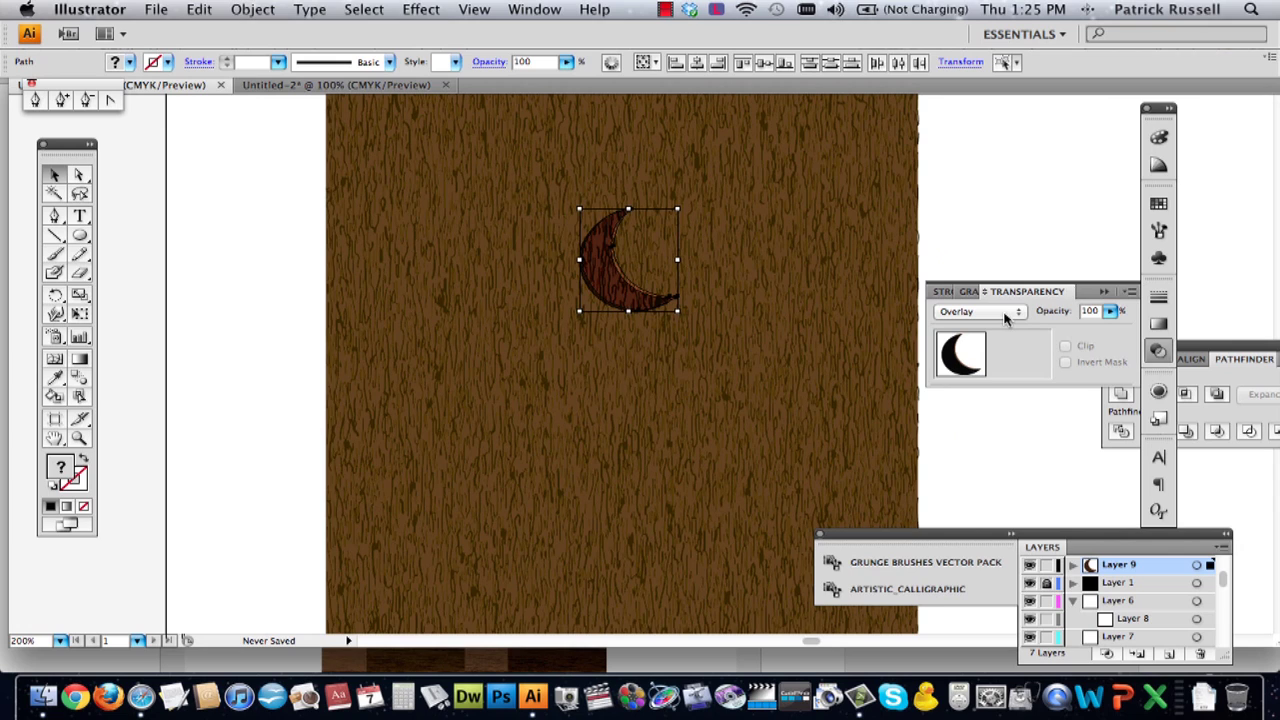
{"action": "left_click", "coordinate": [1047, 240]}
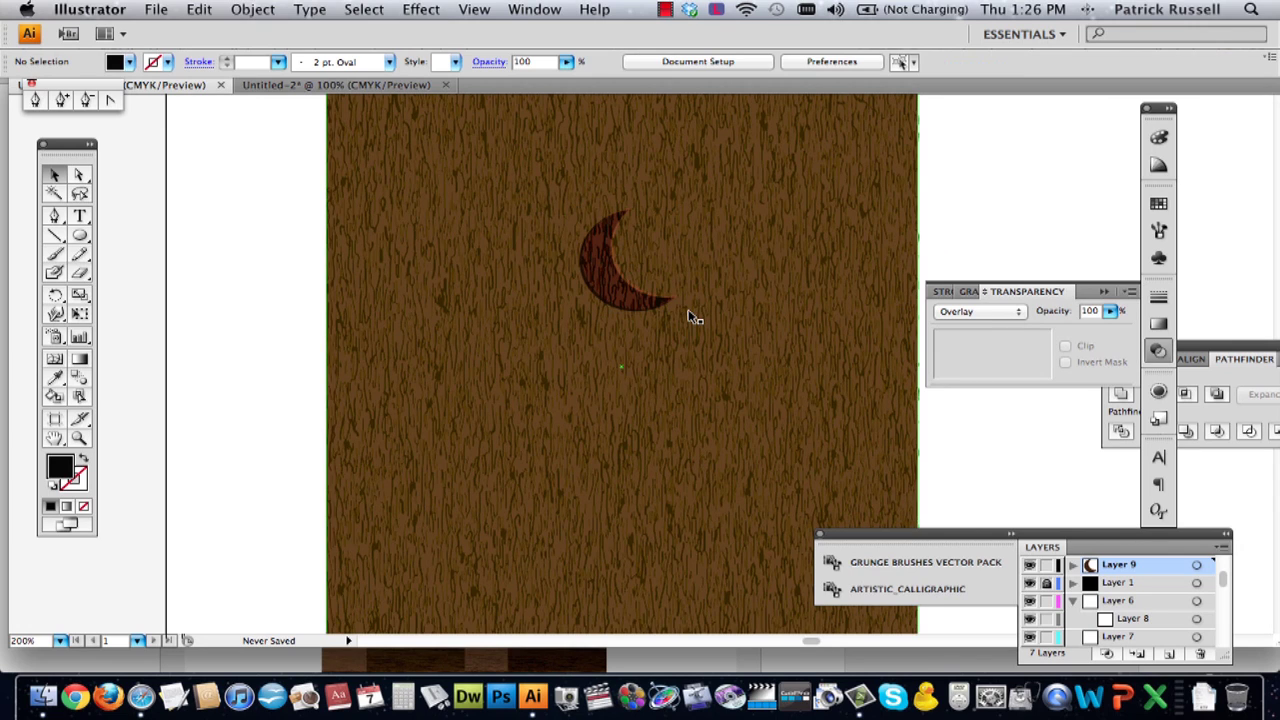
{"action": "left_click", "coordinate": [622, 293]}
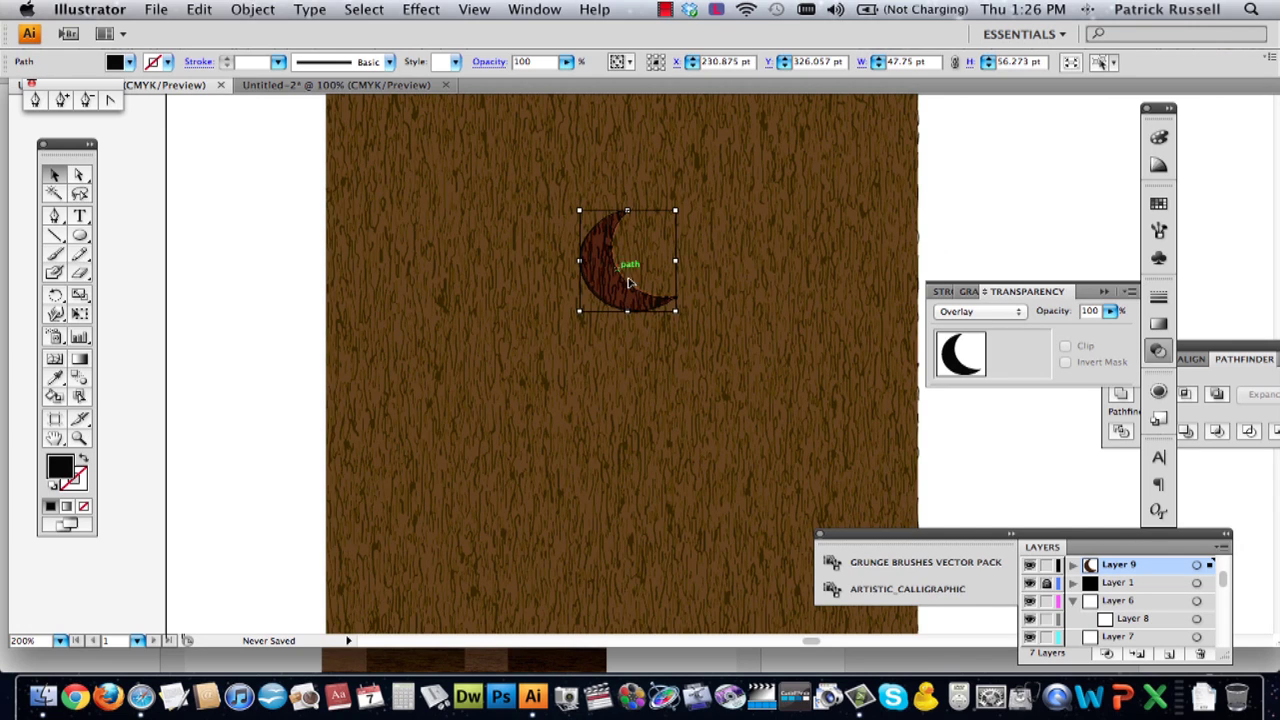
{"action": "left_click", "coordinate": [617, 268]}
{"action": "left_click", "coordinate": [1008, 312]}
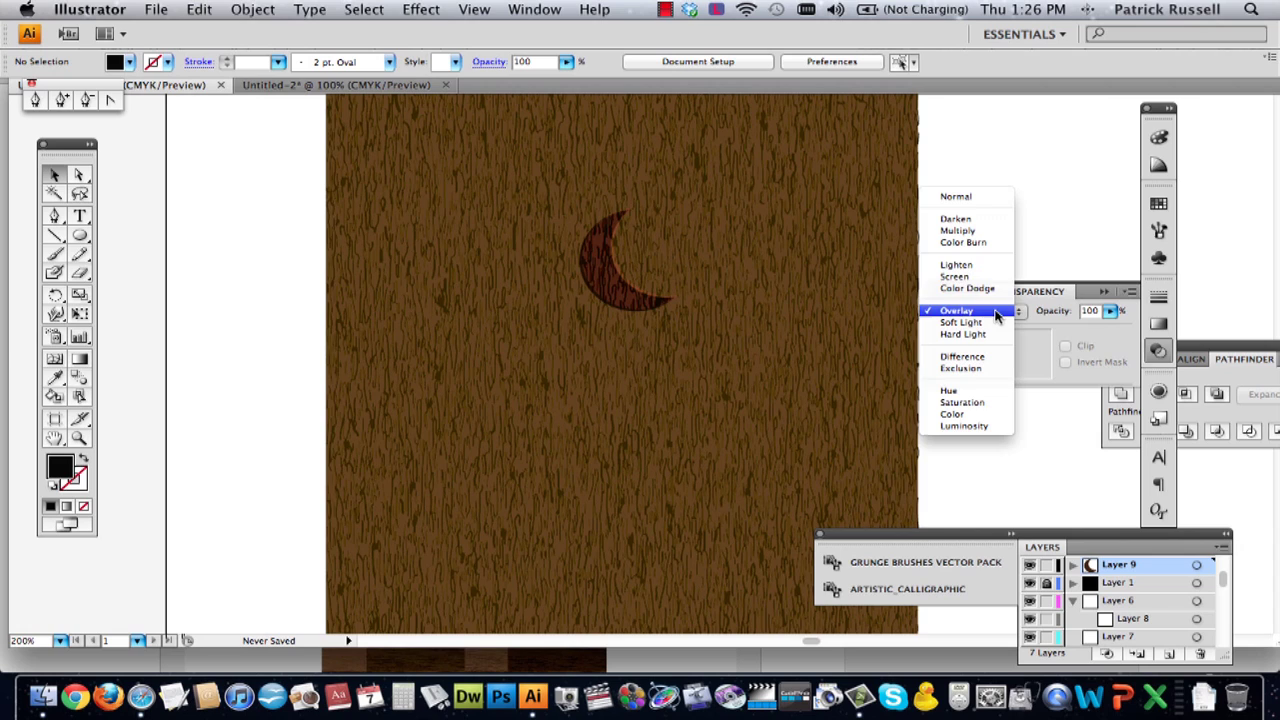
{"action": "left_click", "coordinate": [1148, 248]}
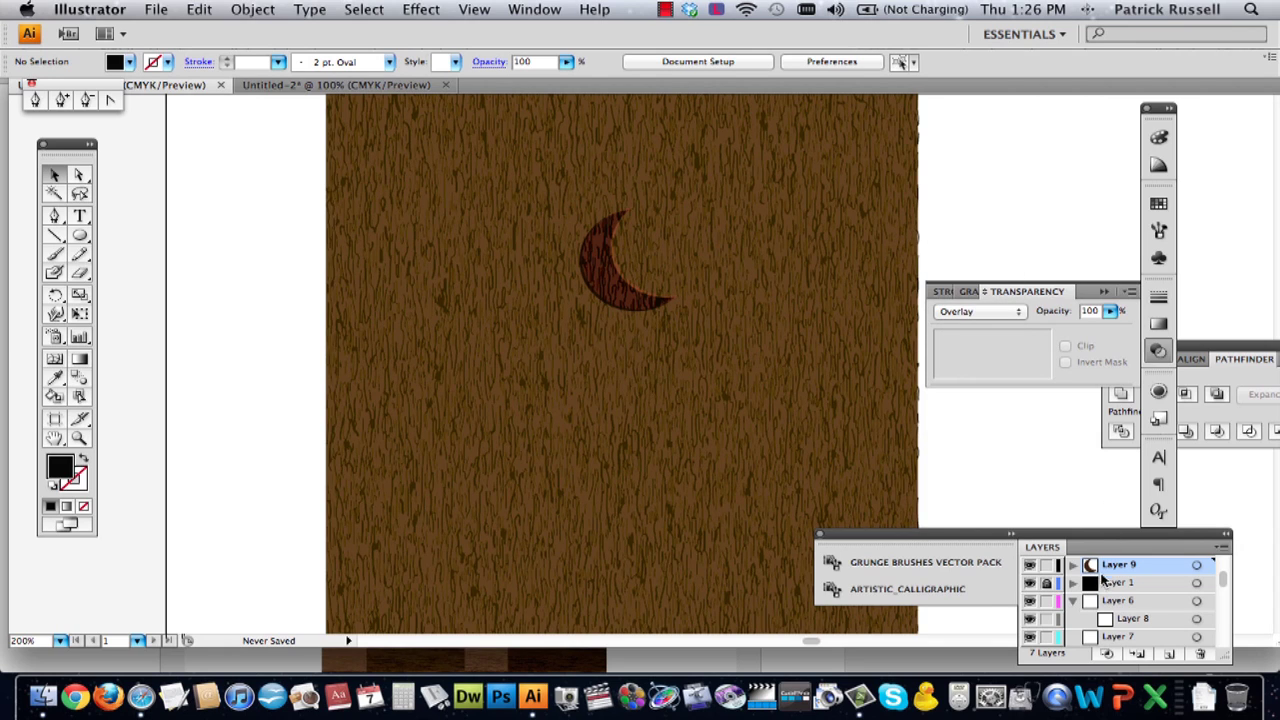
{"action": "left_click", "coordinate": [979, 312]}
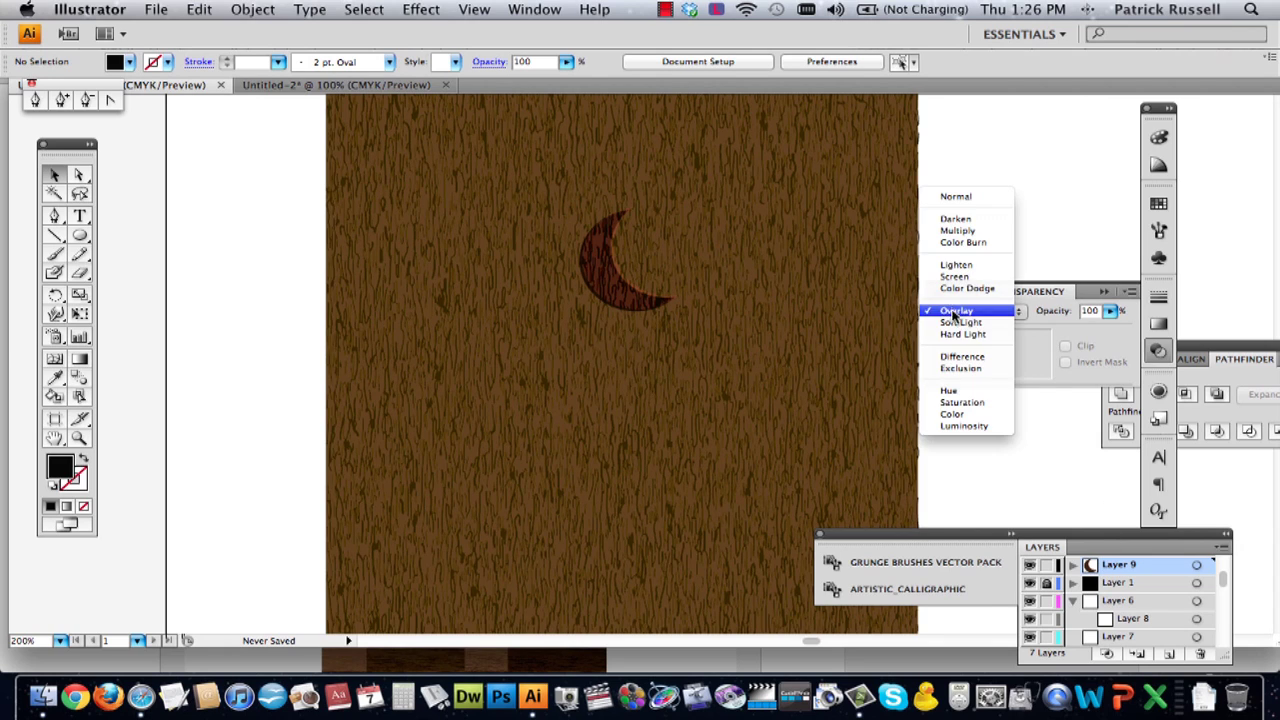
{"action": "left_click", "coordinate": [956, 234]}
- Switch the crescent moon's blend mode to Multiply
{"action": "left_click", "coordinate": [620, 292]}
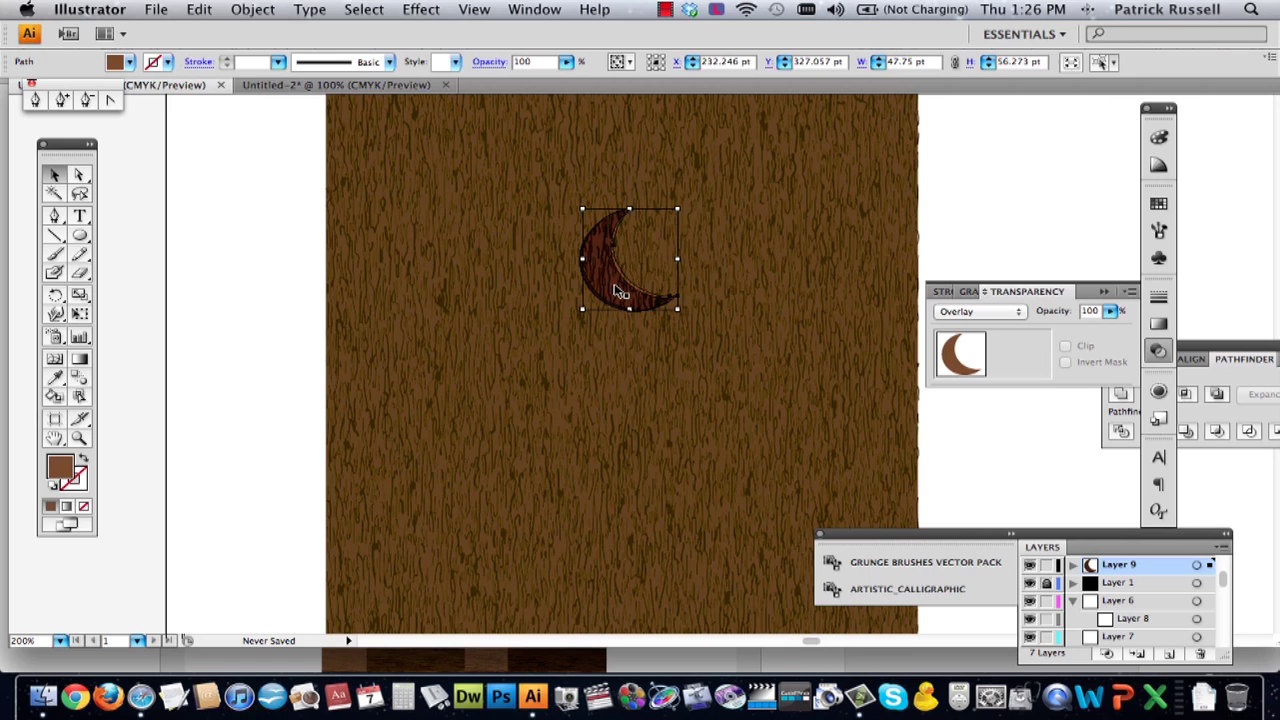
{"action": "left_click", "coordinate": [620, 292]}
{"action": "left_click", "coordinate": [979, 311]}
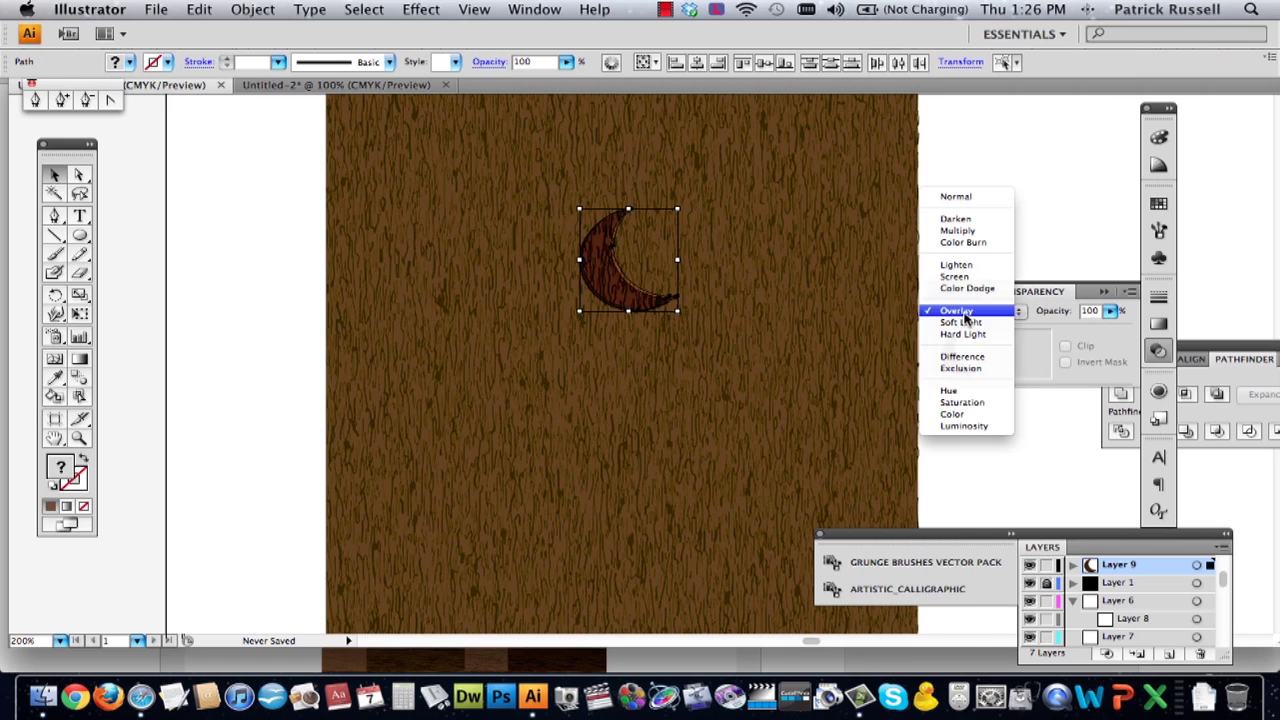
{"action": "left_click", "coordinate": [969, 232]}
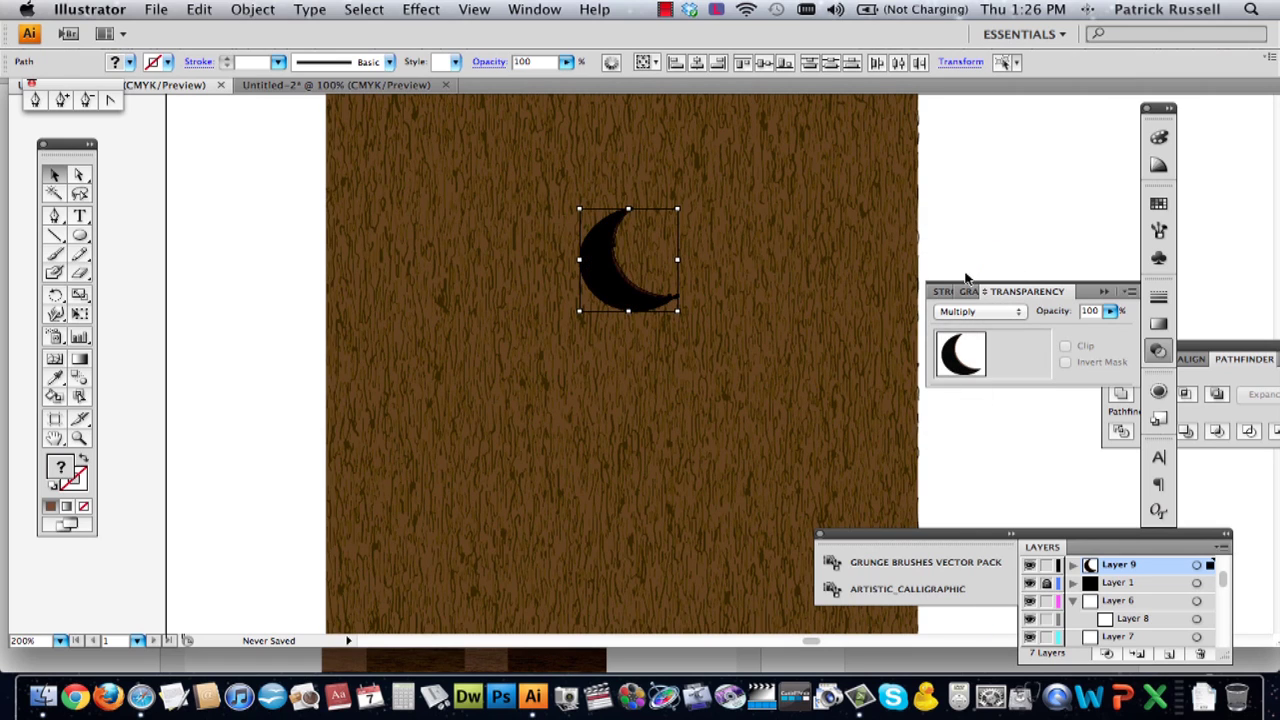
{"action": "left_click", "coordinate": [985, 266]}
{"action": "left_click", "coordinate": [634, 286]}
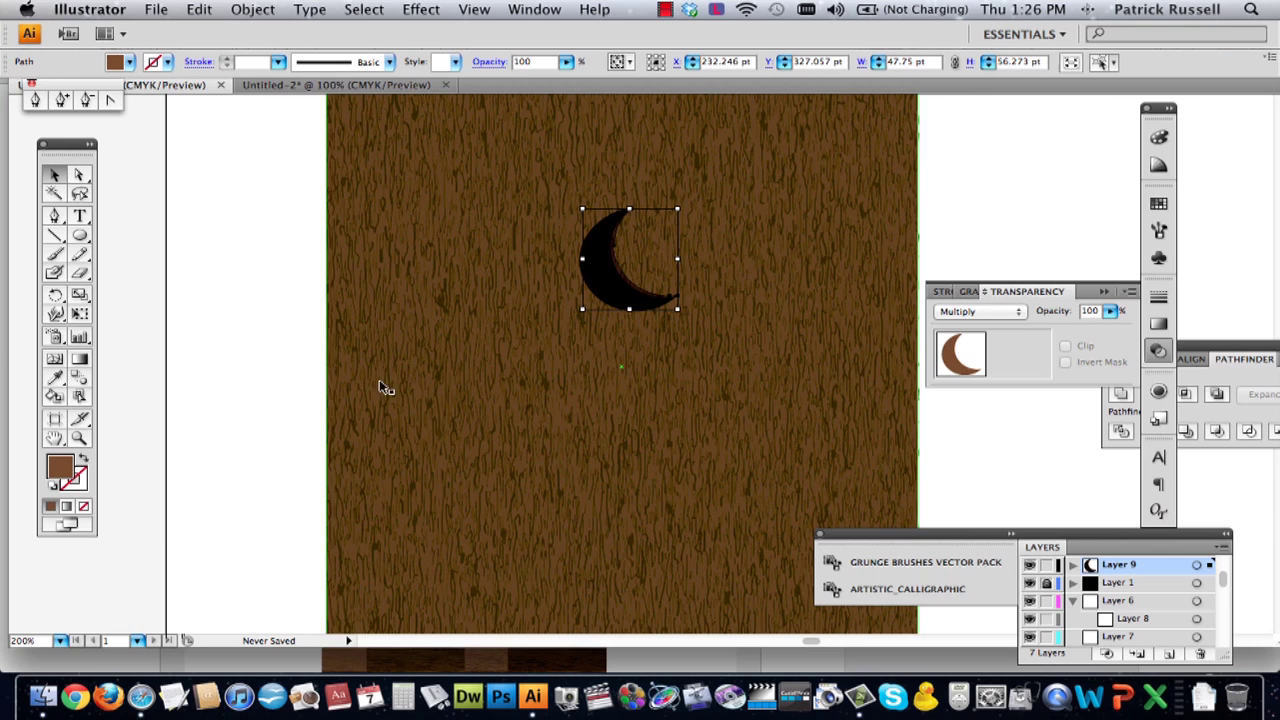
- Try tan and brown fills on the moon, undo, then reapply the C=30 M=50 Y=75 K=10 brown
{"action": "left_click", "coordinate": [1158, 203]}
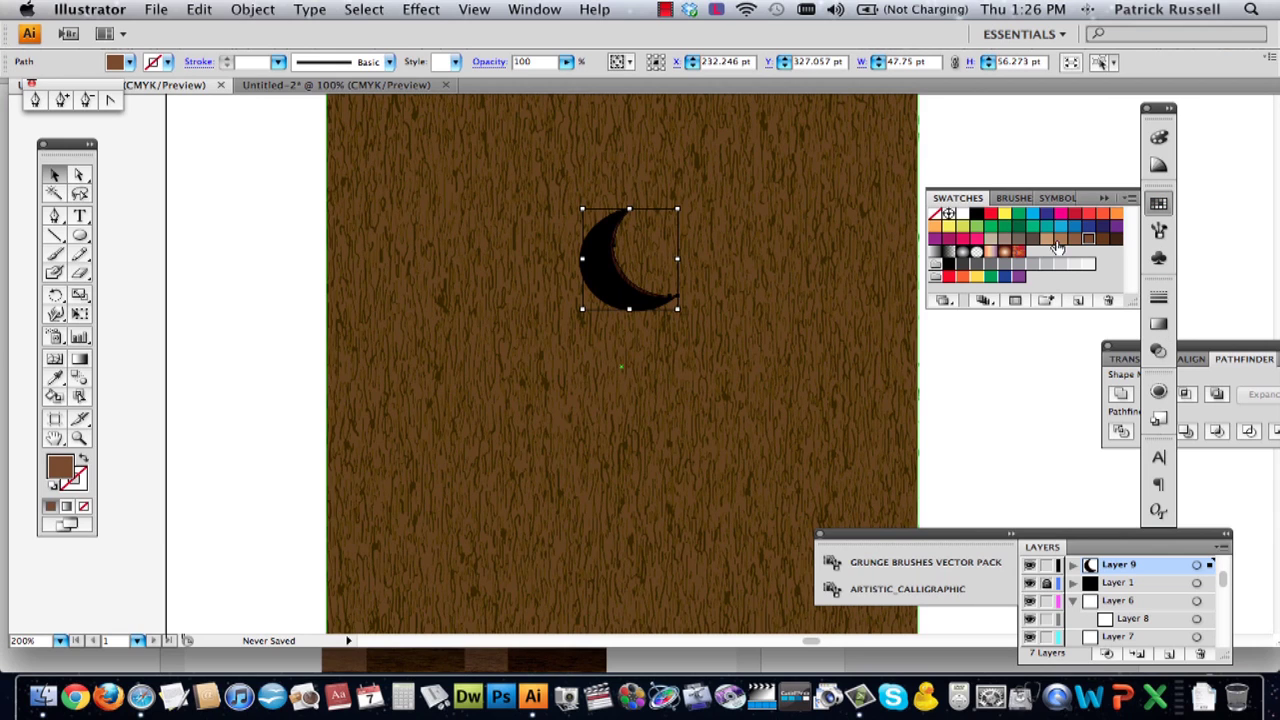
{"action": "left_click", "coordinate": [1058, 240]}
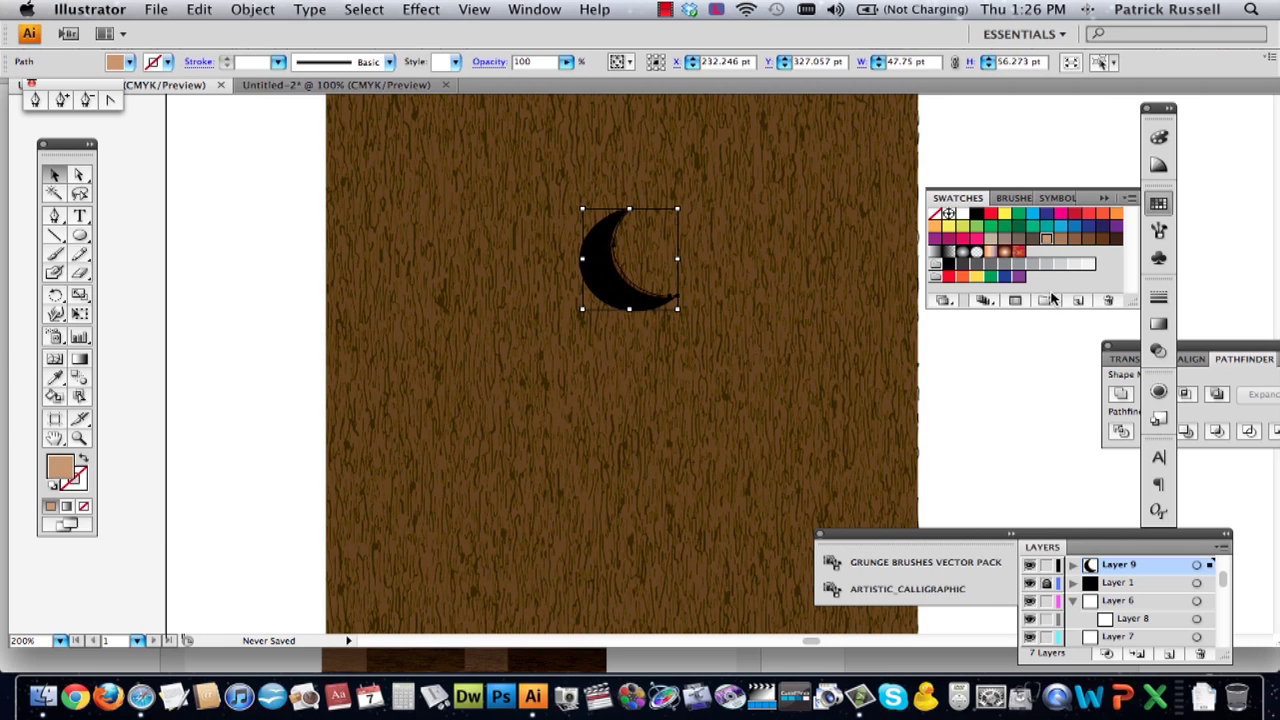
{"action": "left_click", "coordinate": [976, 158]}
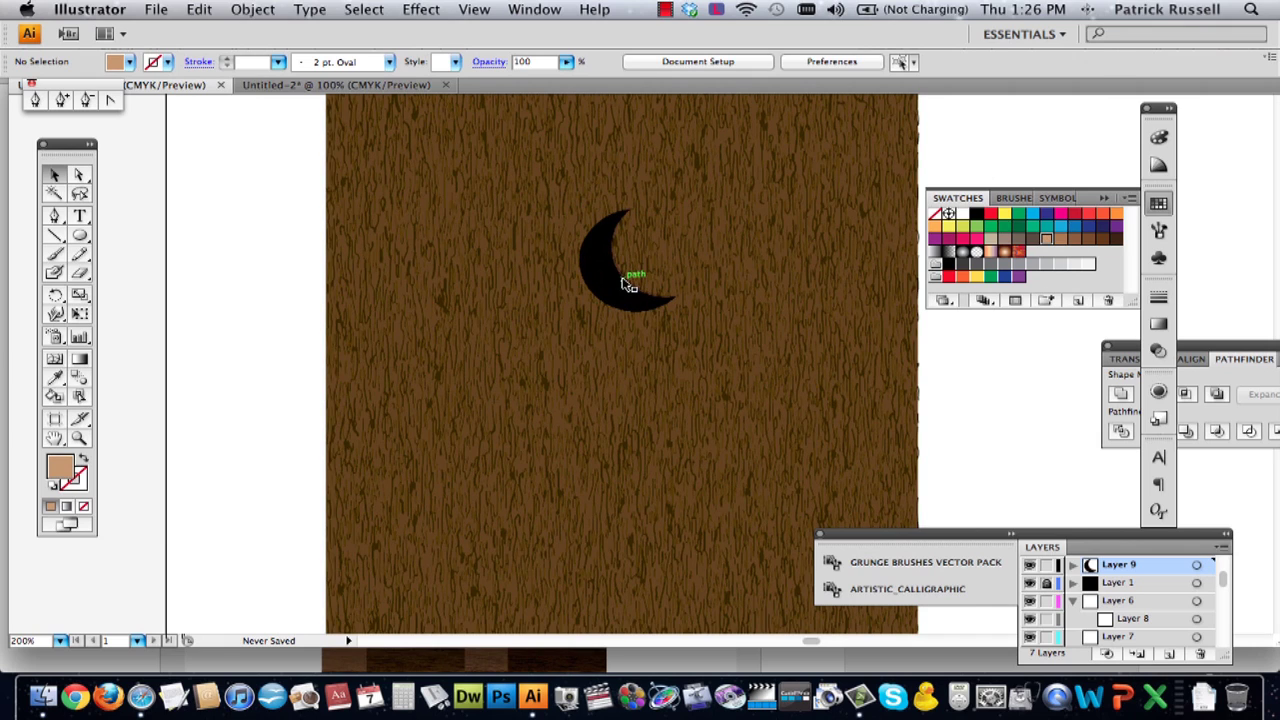
{"action": "left_click_drag", "start_coordinate": [631, 280], "coordinate": [627, 283]}
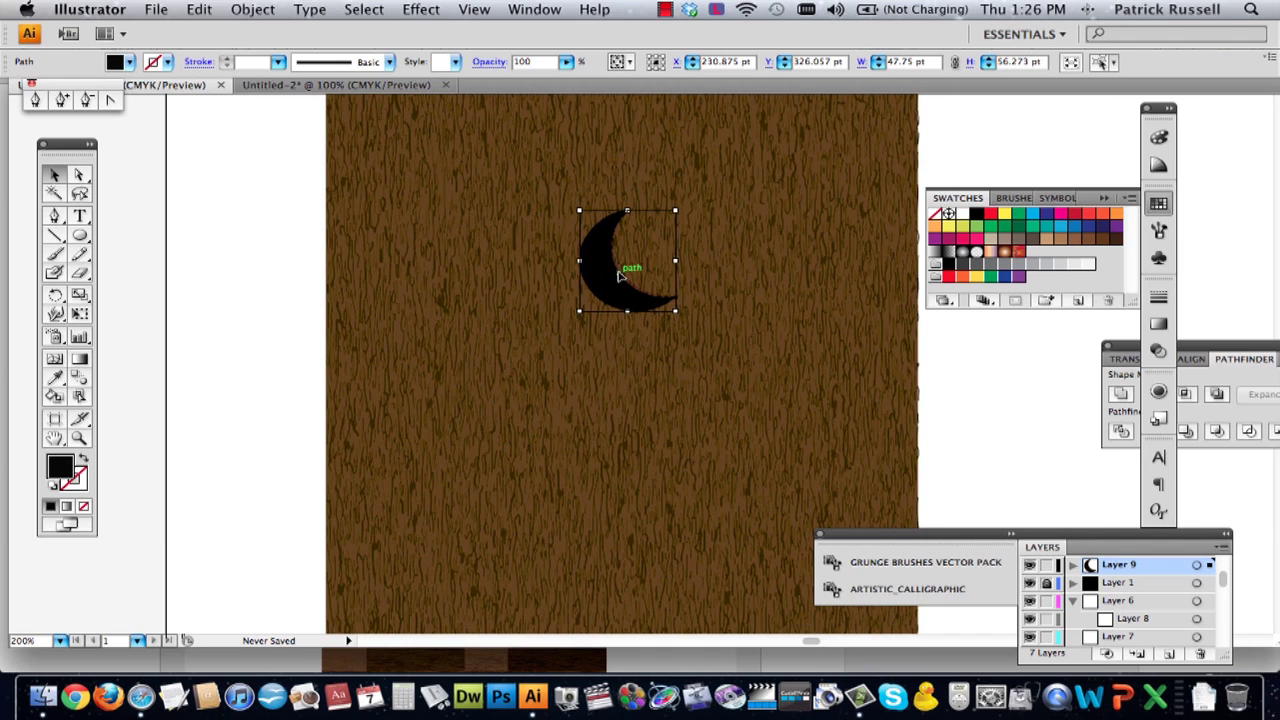
{"action": "left_click", "coordinate": [1045, 241]}
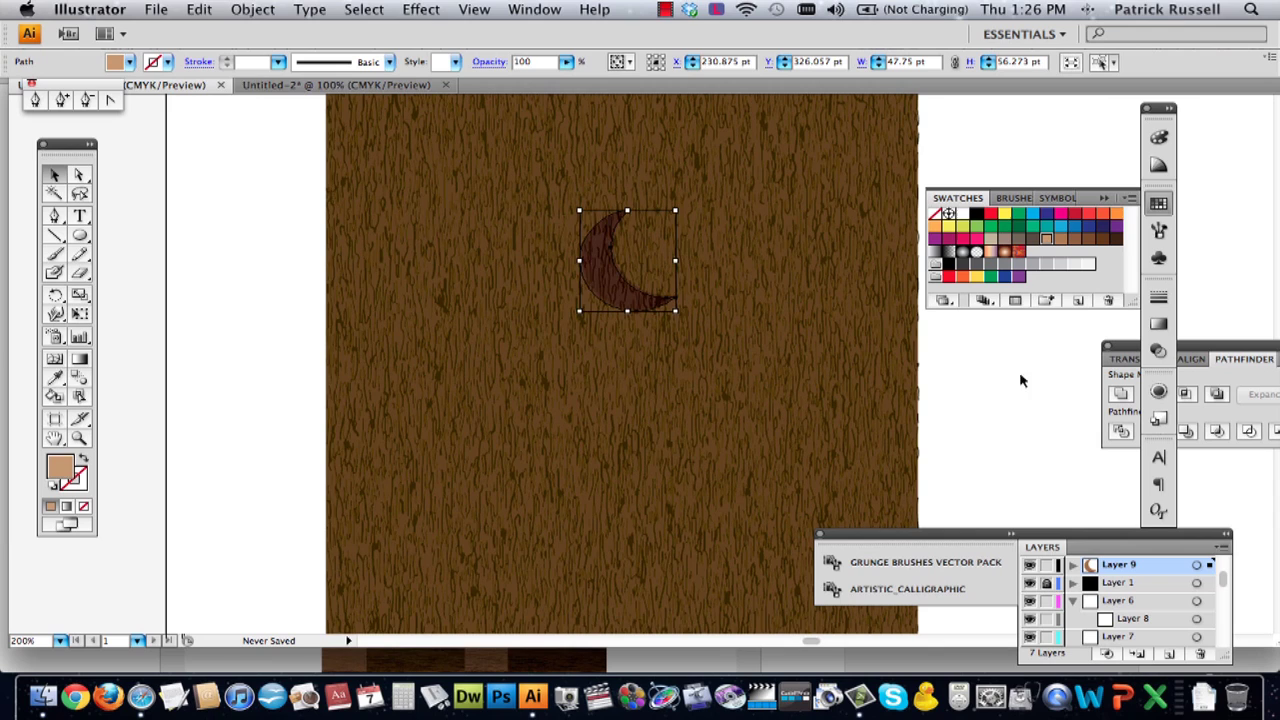
{"action": "key", "text": "super+z"}
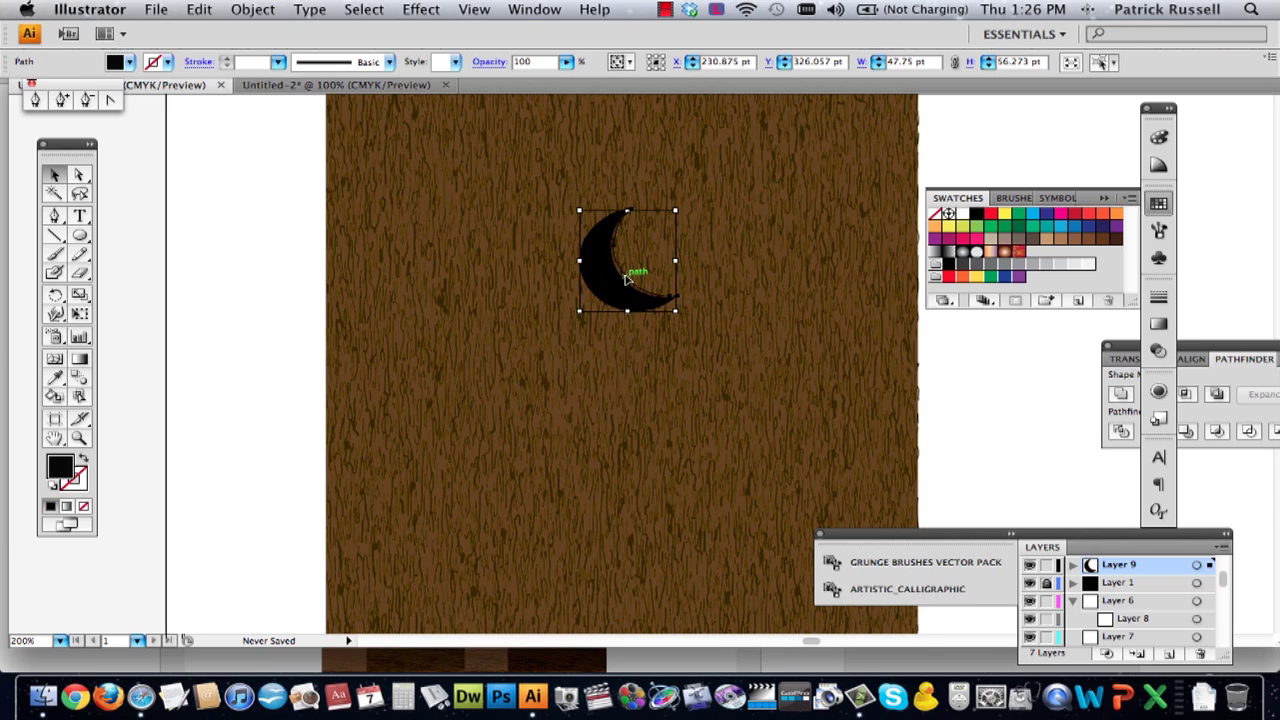
{"action": "left_click_drag", "start_coordinate": [625, 280], "coordinate": [628, 278]}
{"action": "left_click", "coordinate": [1045, 238]}
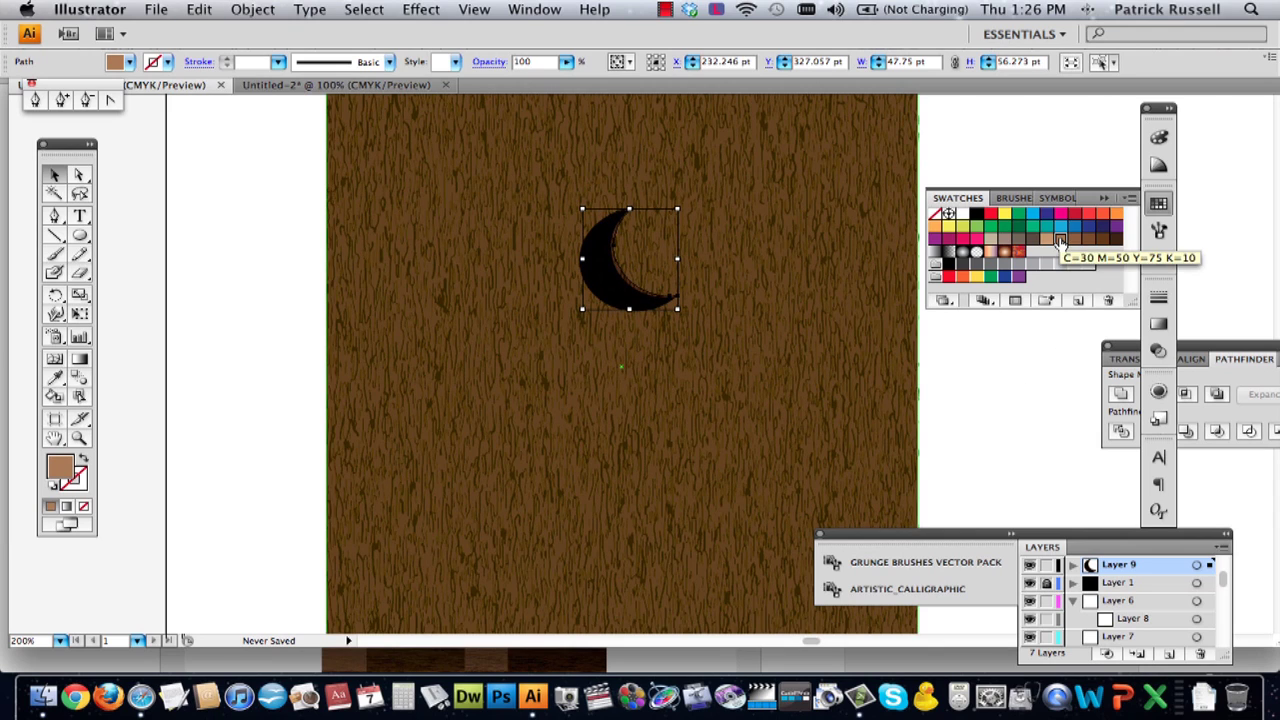
- Try Overlay, Lighten, Color Burn and Soft Light blending on the moon
{"action": "left_click", "coordinate": [1158, 352]}
{"action": "left_click", "coordinate": [992, 312]}
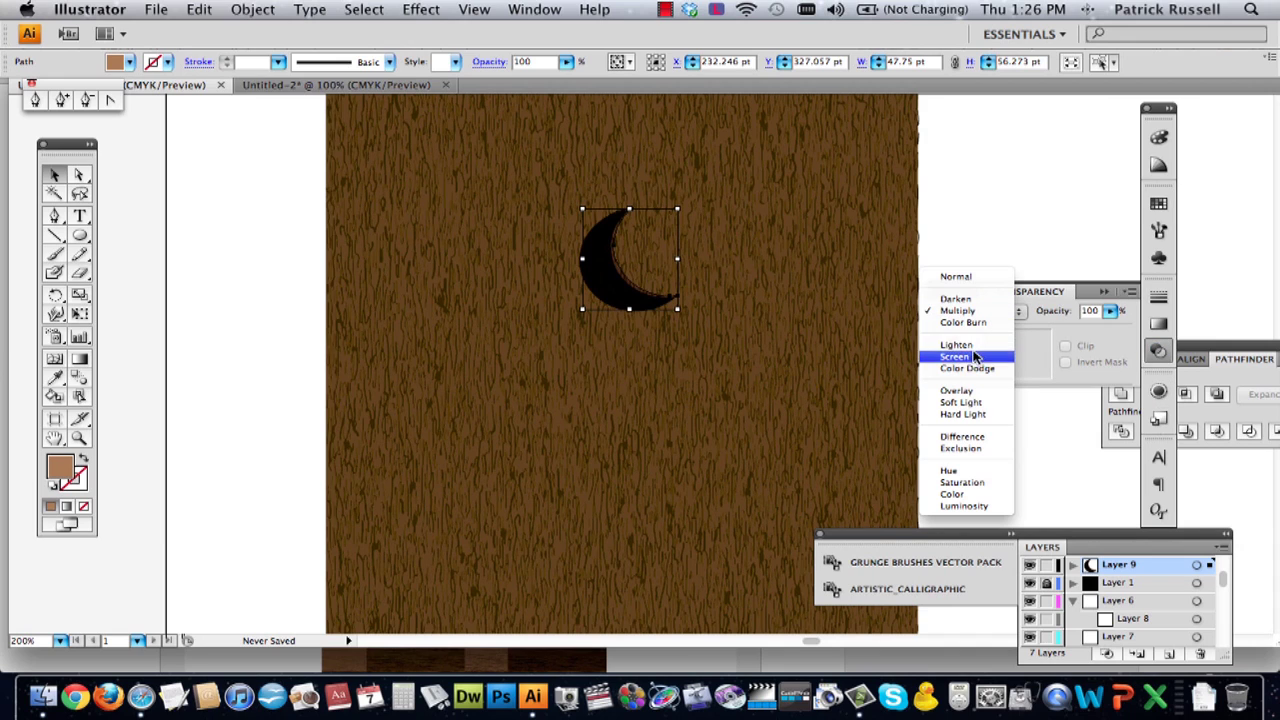
{"action": "left_click", "coordinate": [960, 390]}
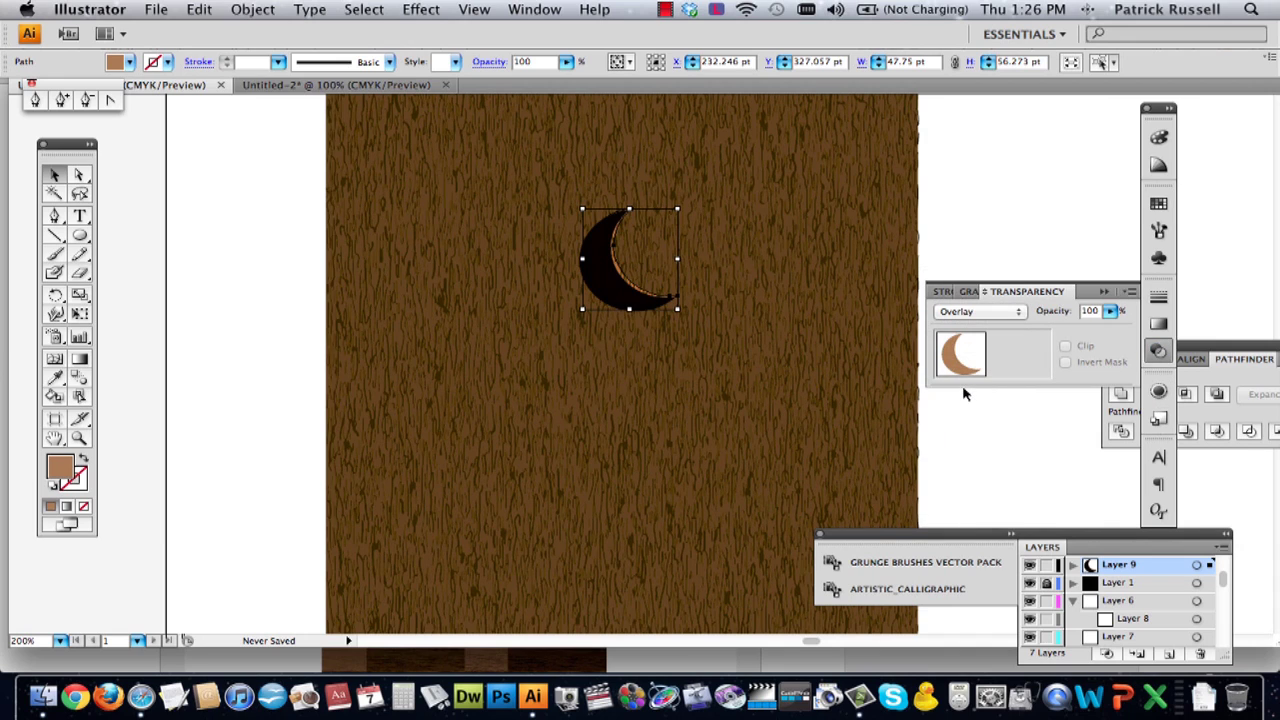
{"action": "left_click", "coordinate": [992, 312]}
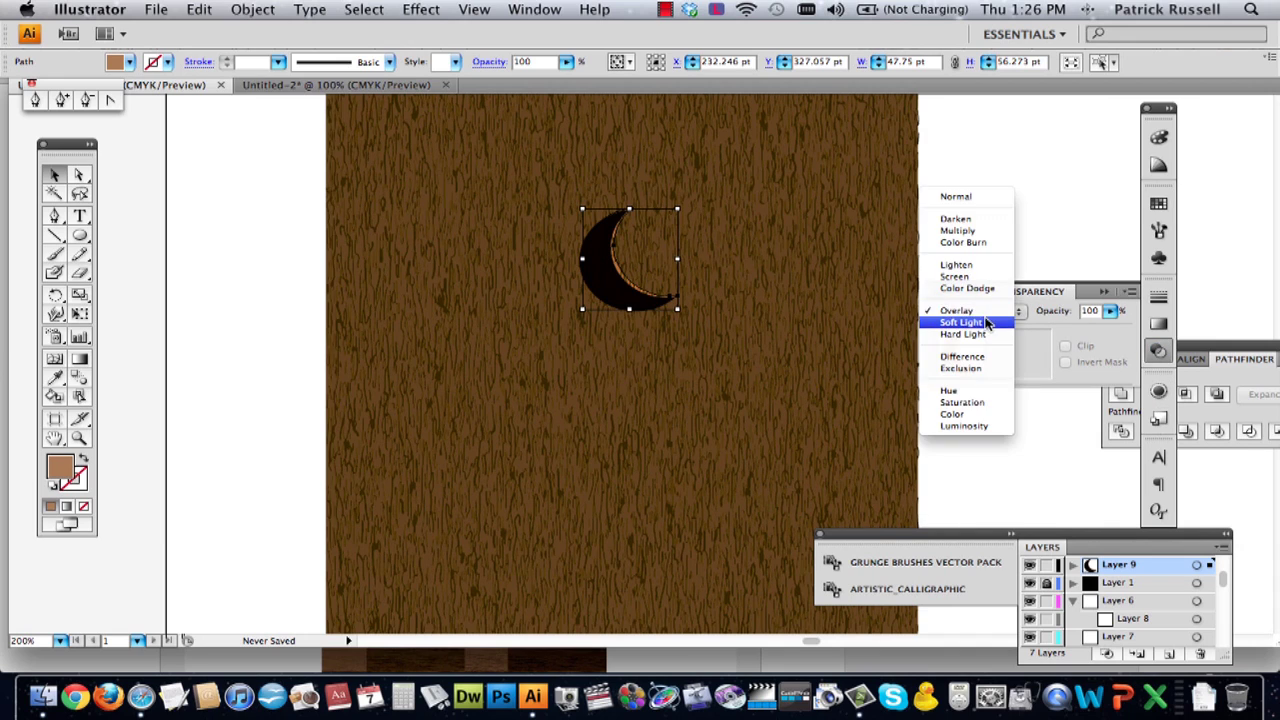
{"action": "left_click", "coordinate": [969, 277]}
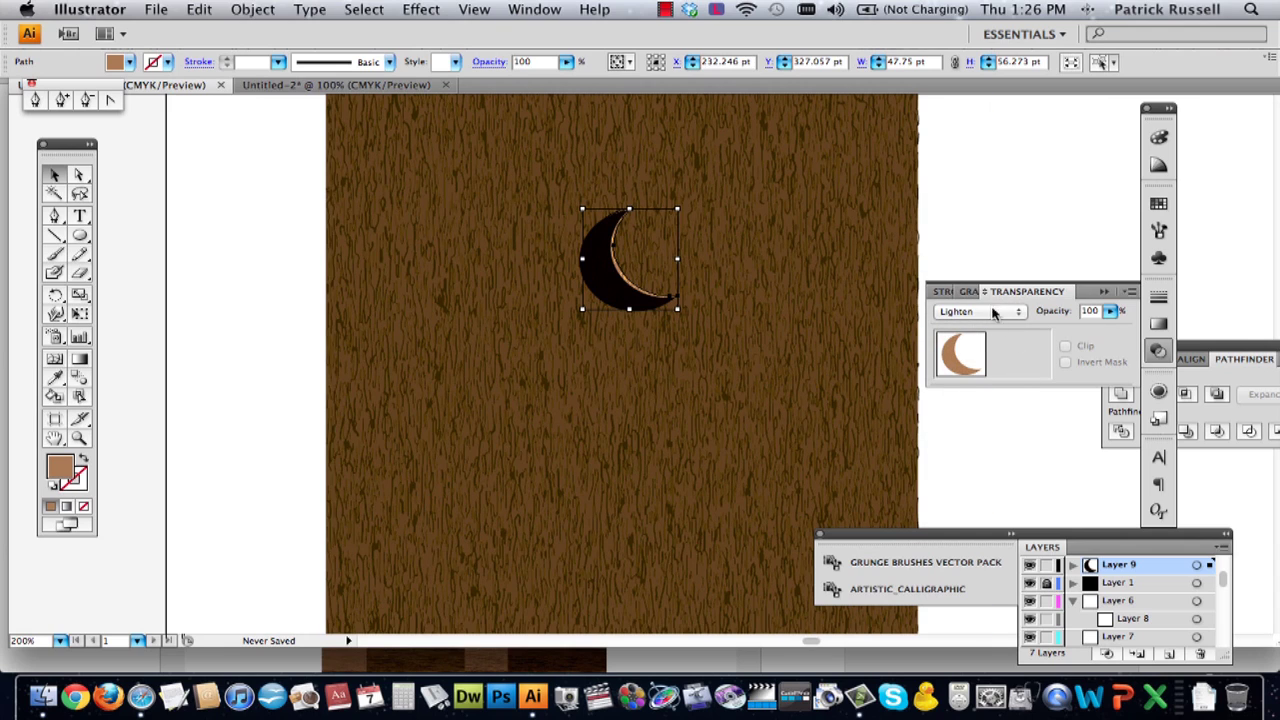
{"action": "left_click", "coordinate": [993, 313]}
{"action": "left_click", "coordinate": [966, 286]}
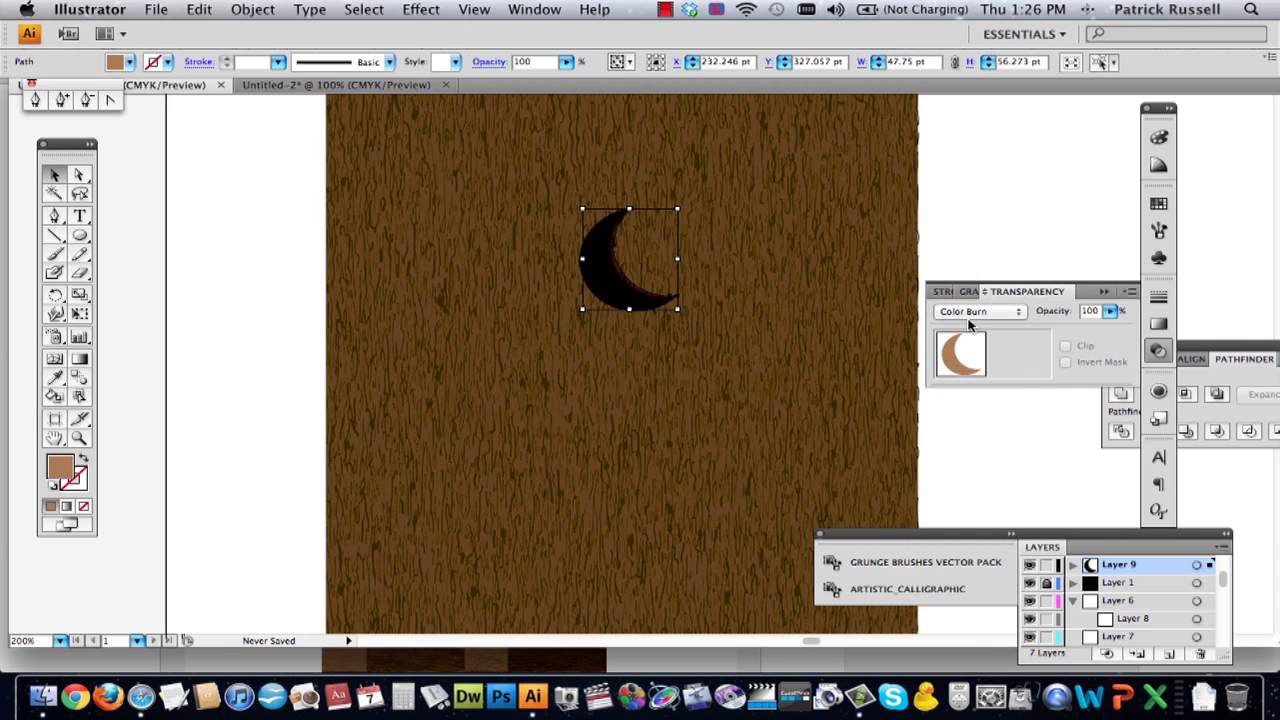
{"action": "left_click", "coordinate": [968, 316]}
{"action": "left_click", "coordinate": [984, 389]}
{"action": "left_click", "coordinate": [969, 237]}
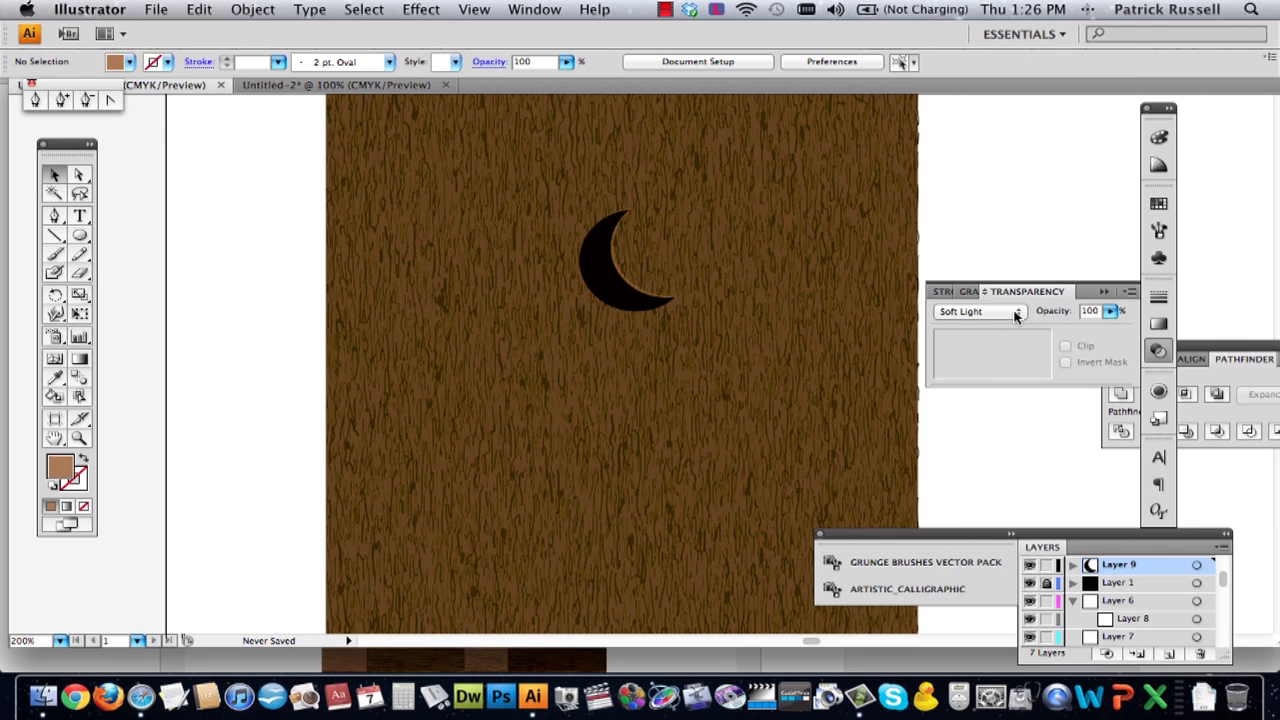
- Revisit Overlay and Multiply on the moon, finishing with Color Burn
{"action": "left_click", "coordinate": [614, 293]}
{"action": "left_click", "coordinate": [970, 313]}
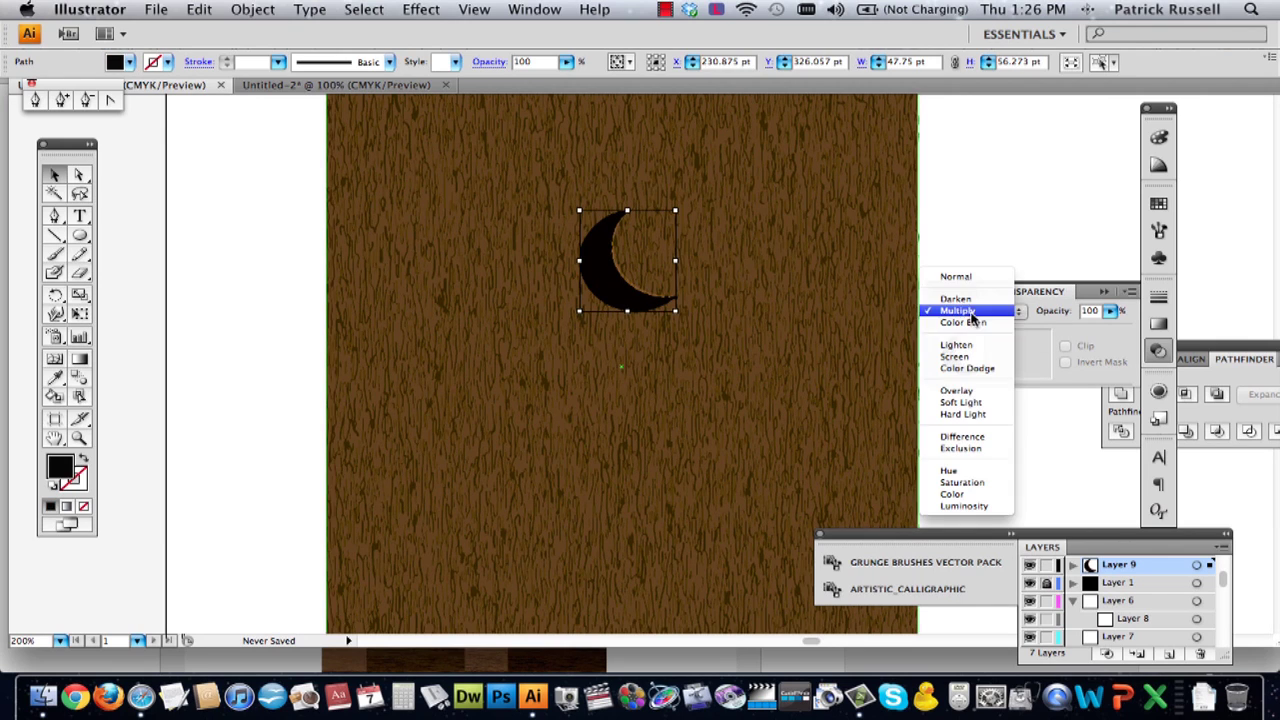
{"action": "left_click", "coordinate": [962, 390]}
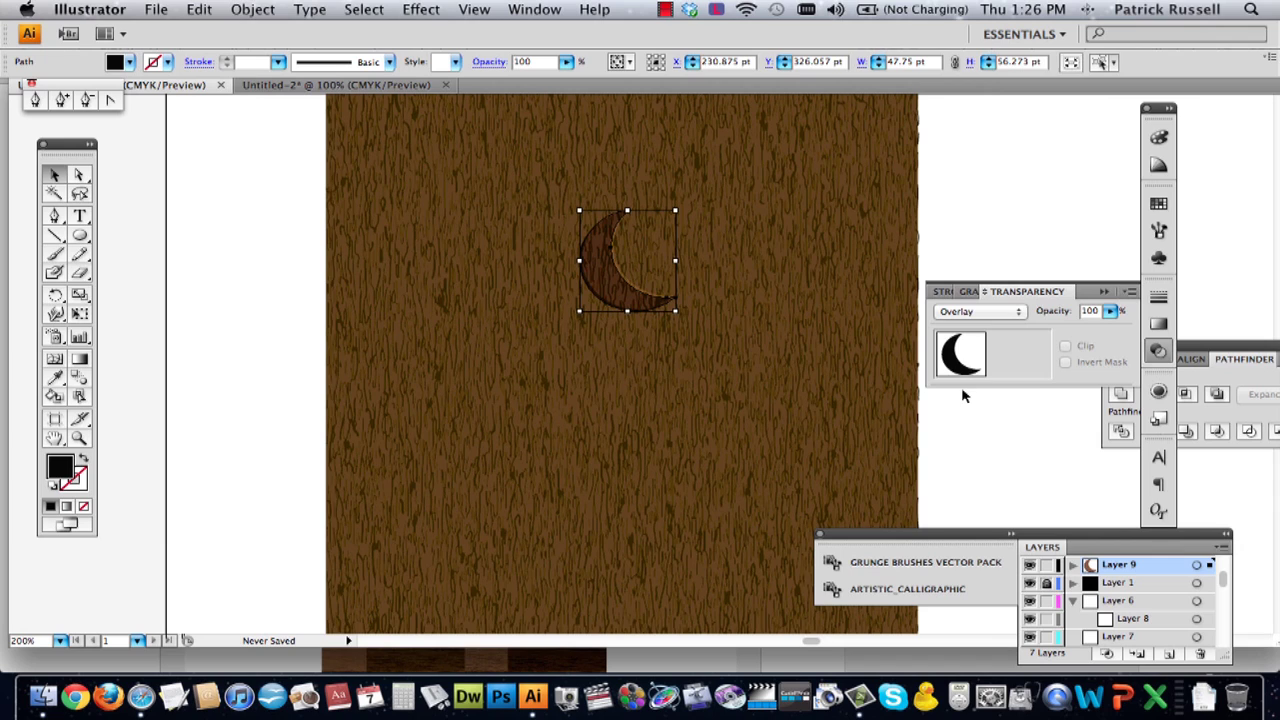
{"action": "left_click", "coordinate": [993, 232]}
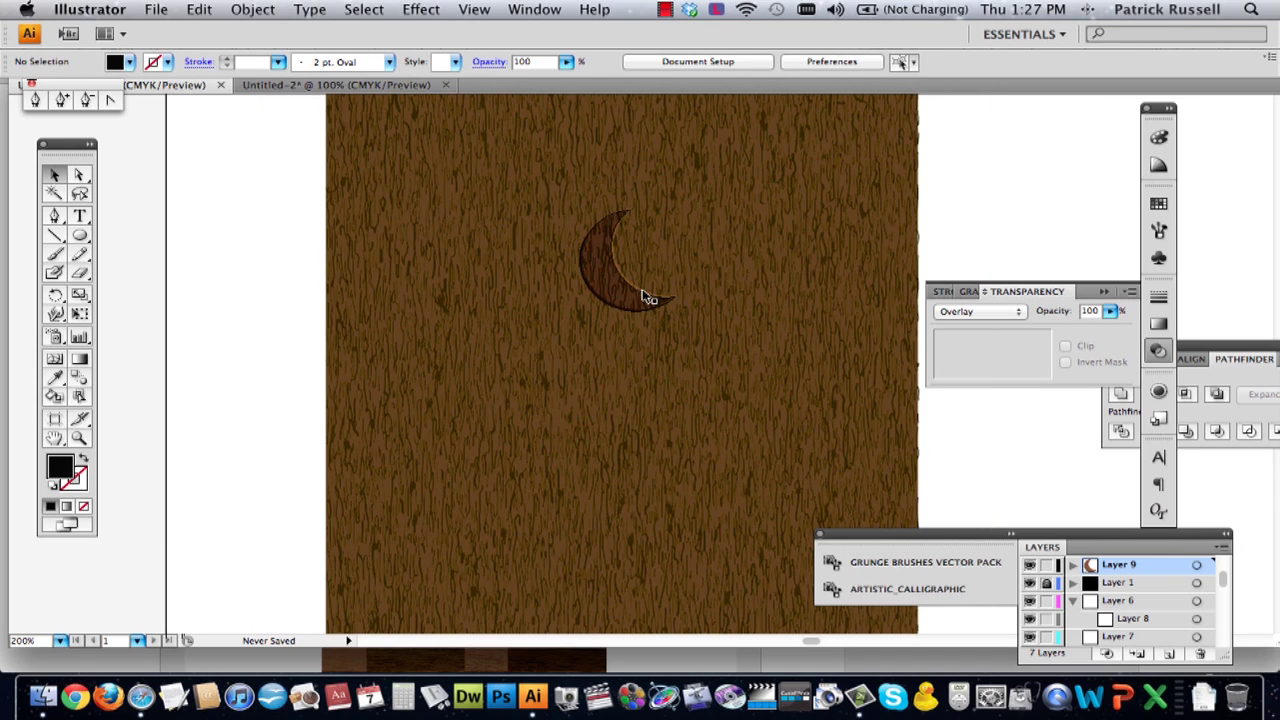
{"action": "left_click", "coordinate": [597, 294]}
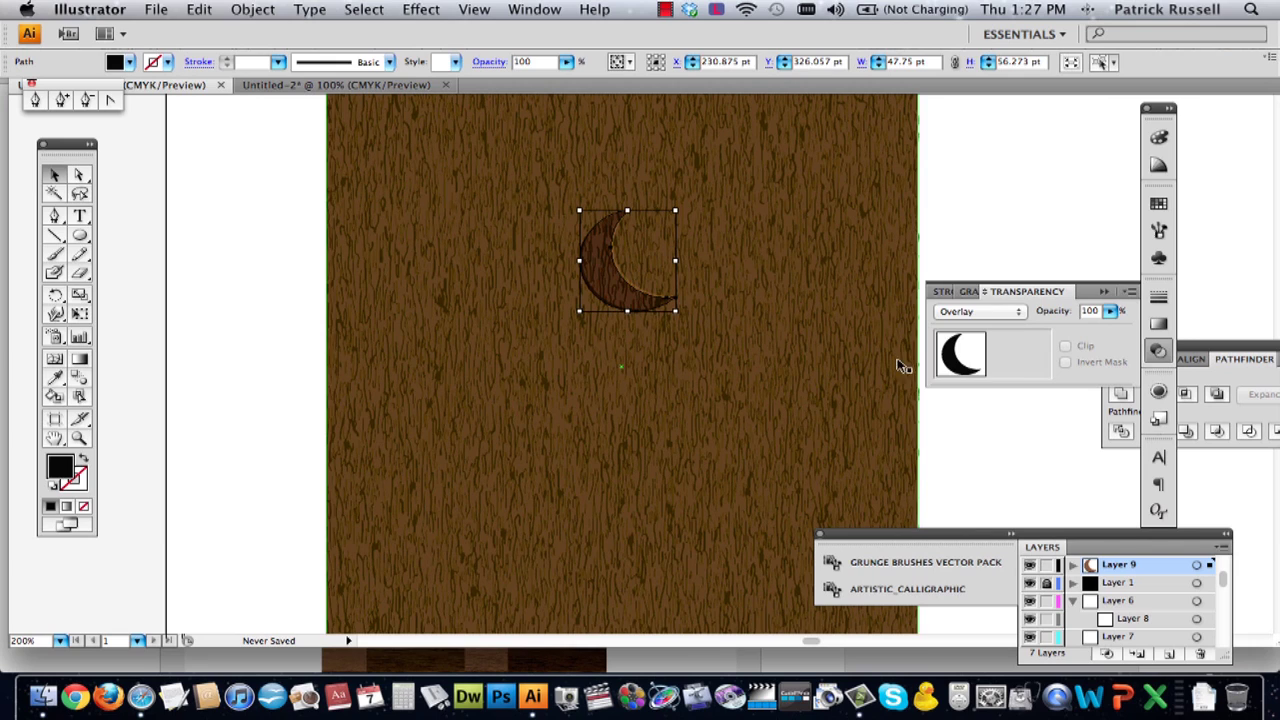
{"action": "left_click", "coordinate": [1012, 314]}
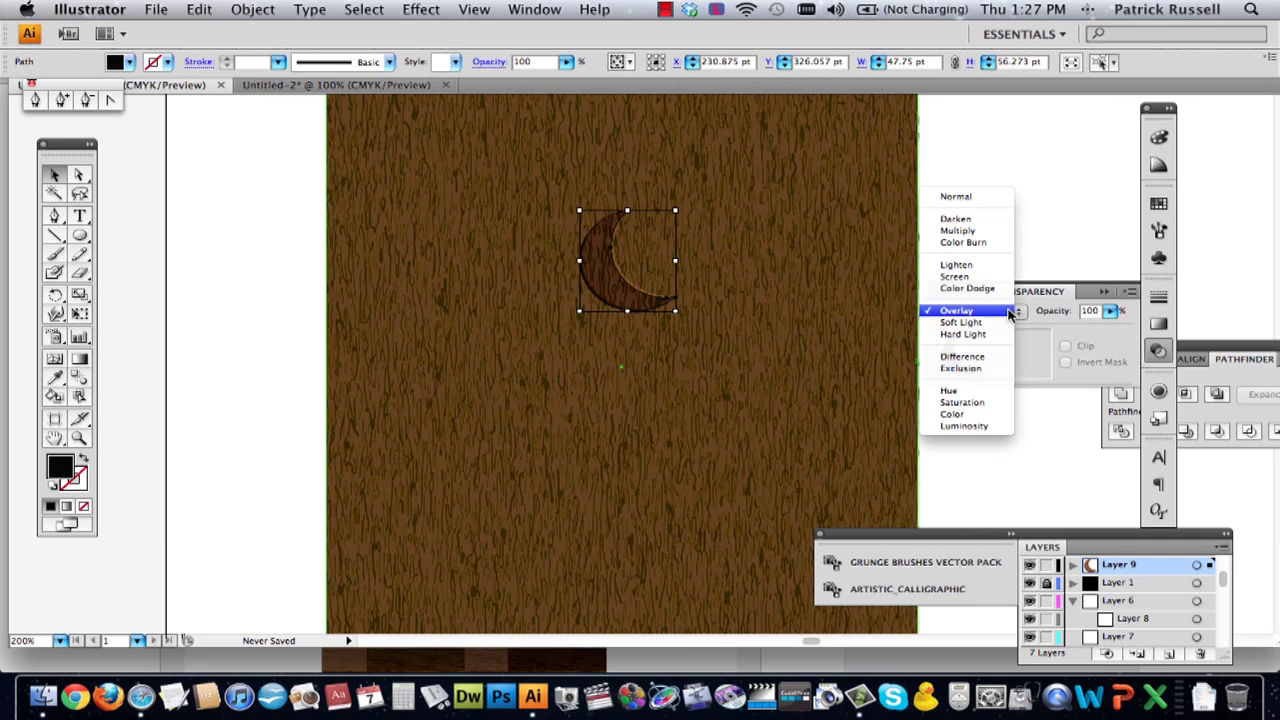
{"action": "left_click", "coordinate": [962, 231]}
{"action": "left_click", "coordinate": [969, 315]}
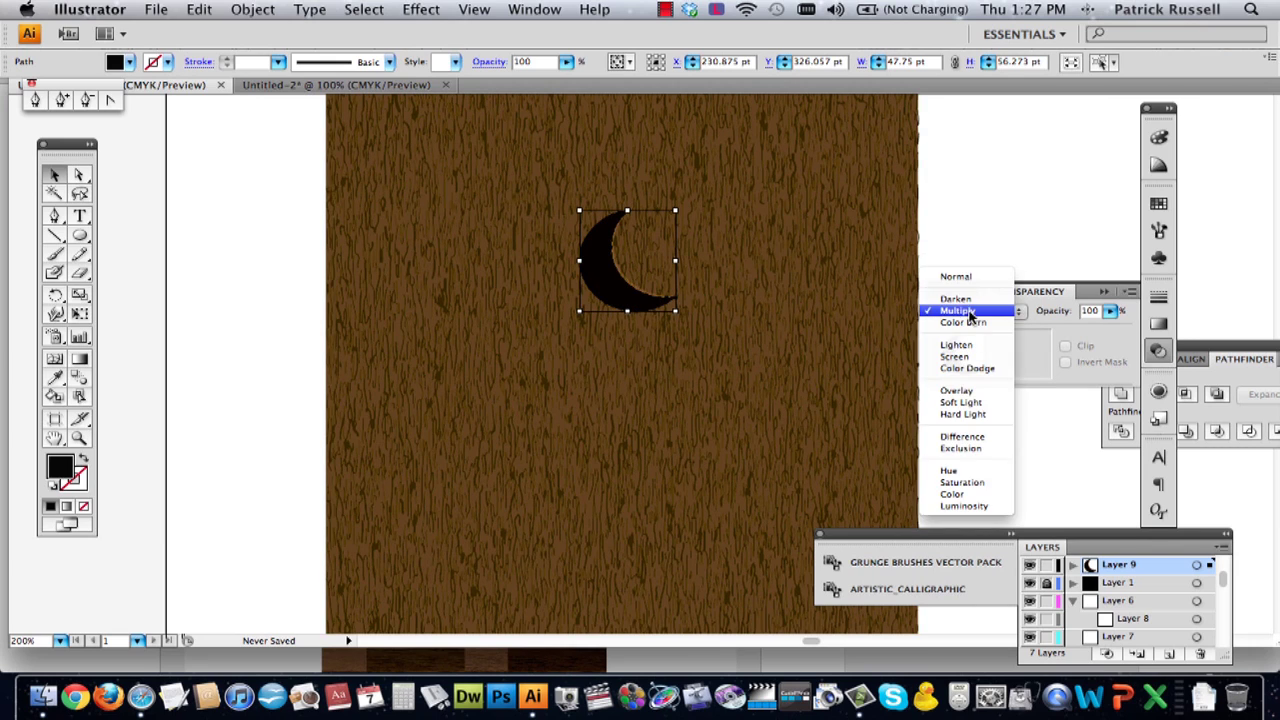
{"action": "left_click", "coordinate": [962, 322]}
- Set the moon's blend mode to Multiply, dismissing the Color Picker unchanged
{"action": "left_click", "coordinate": [966, 311]}
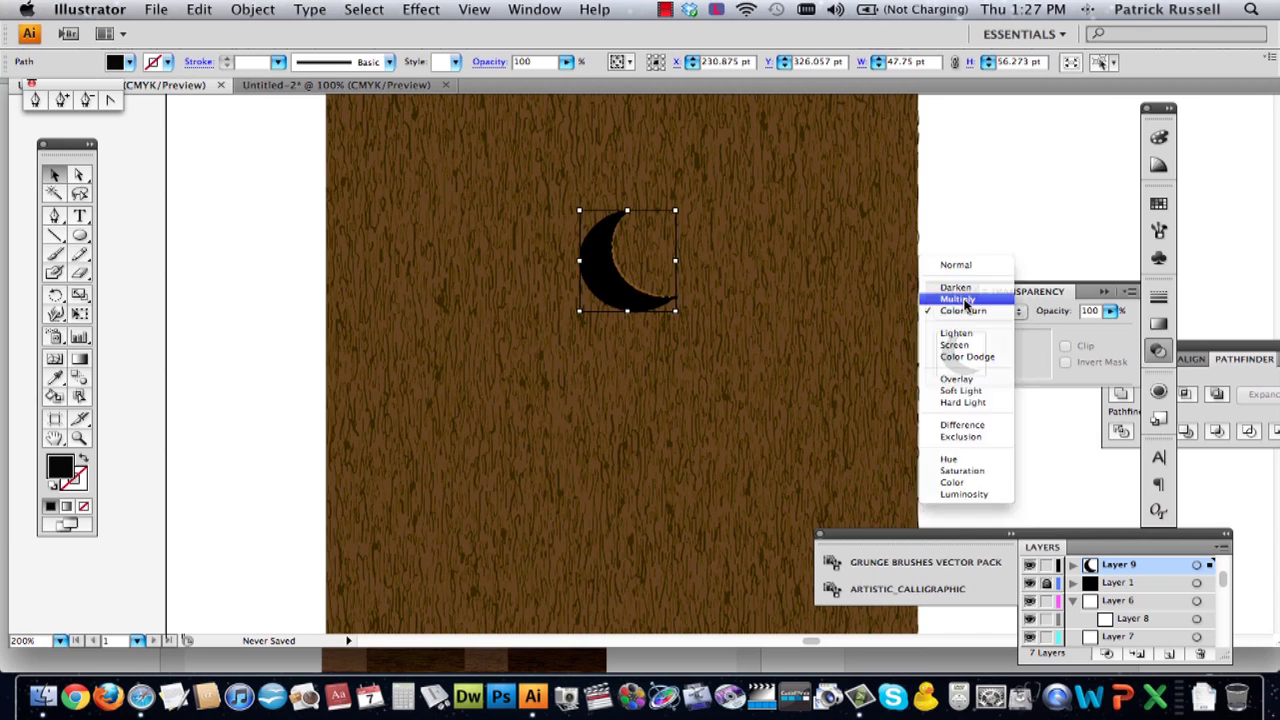
{"action": "left_click", "coordinate": [962, 299]}
{"action": "double_click", "coordinate": [60, 470]}
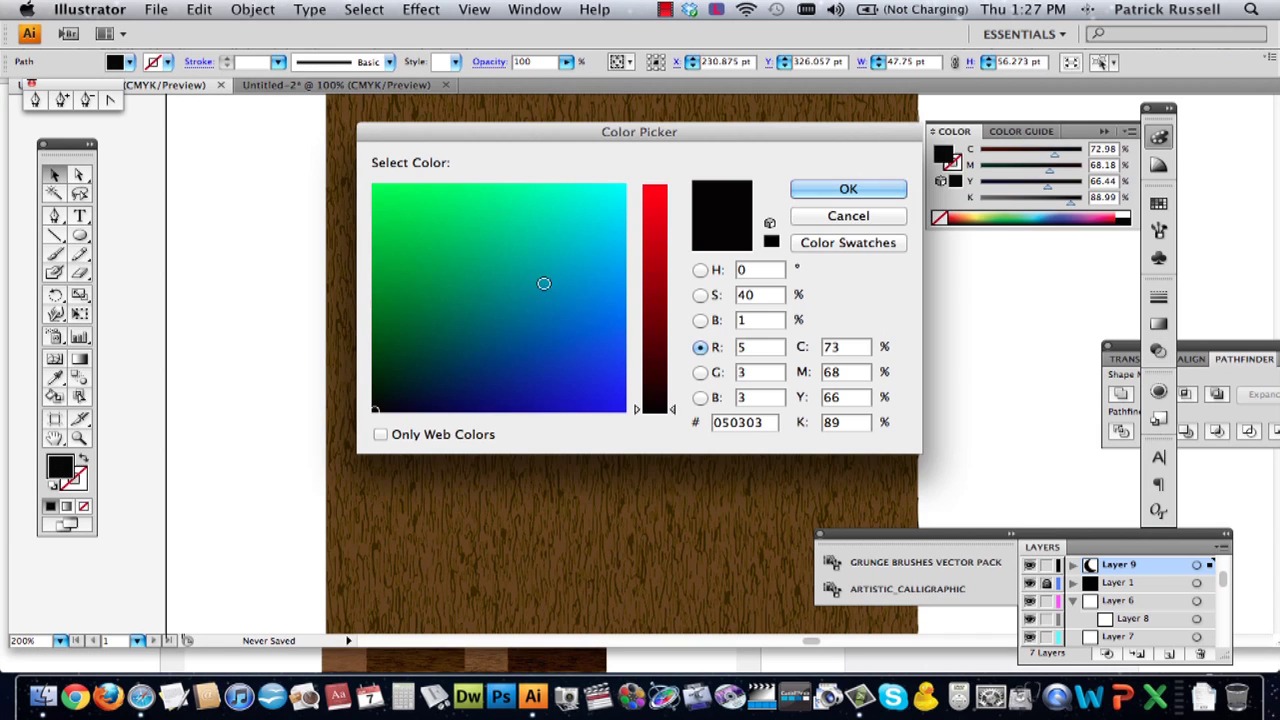
{"action": "left_click", "coordinate": [862, 216]}
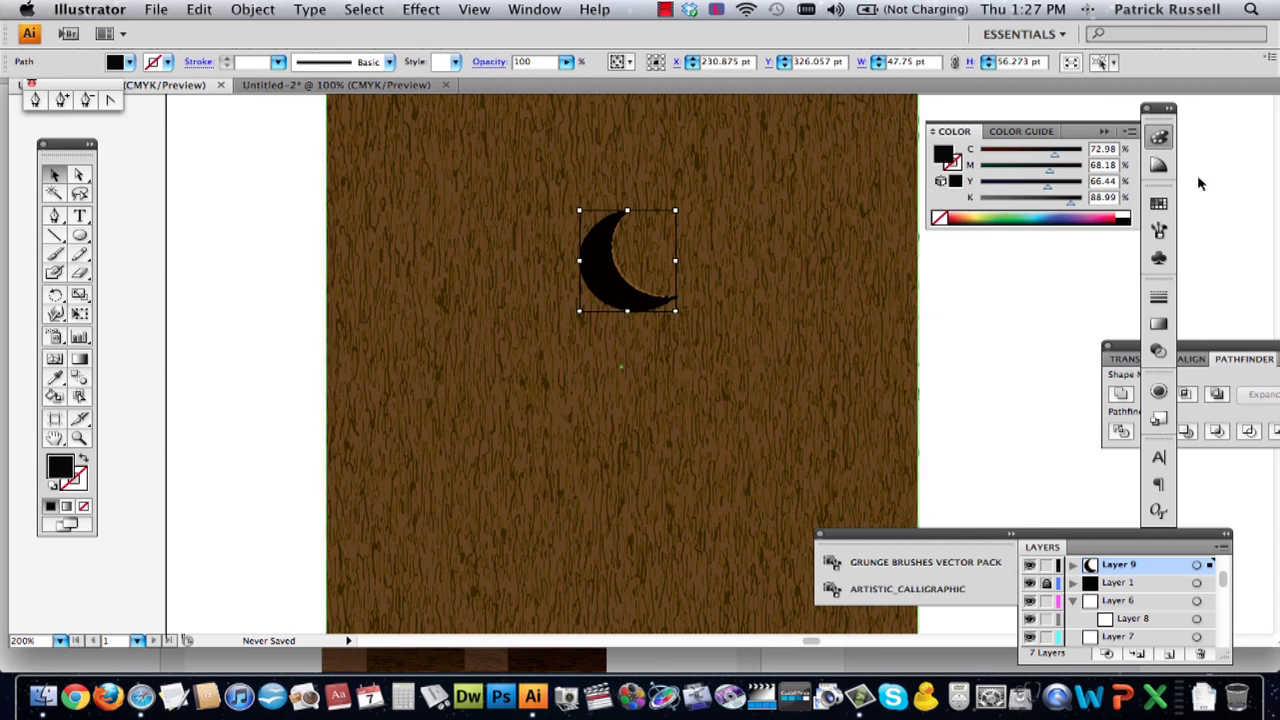
- Fill the moon with a dark brown swatch and deselect to view it on the wood
{"action": "left_click", "coordinate": [1158, 203]}
{"action": "left_click", "coordinate": [1090, 241]}
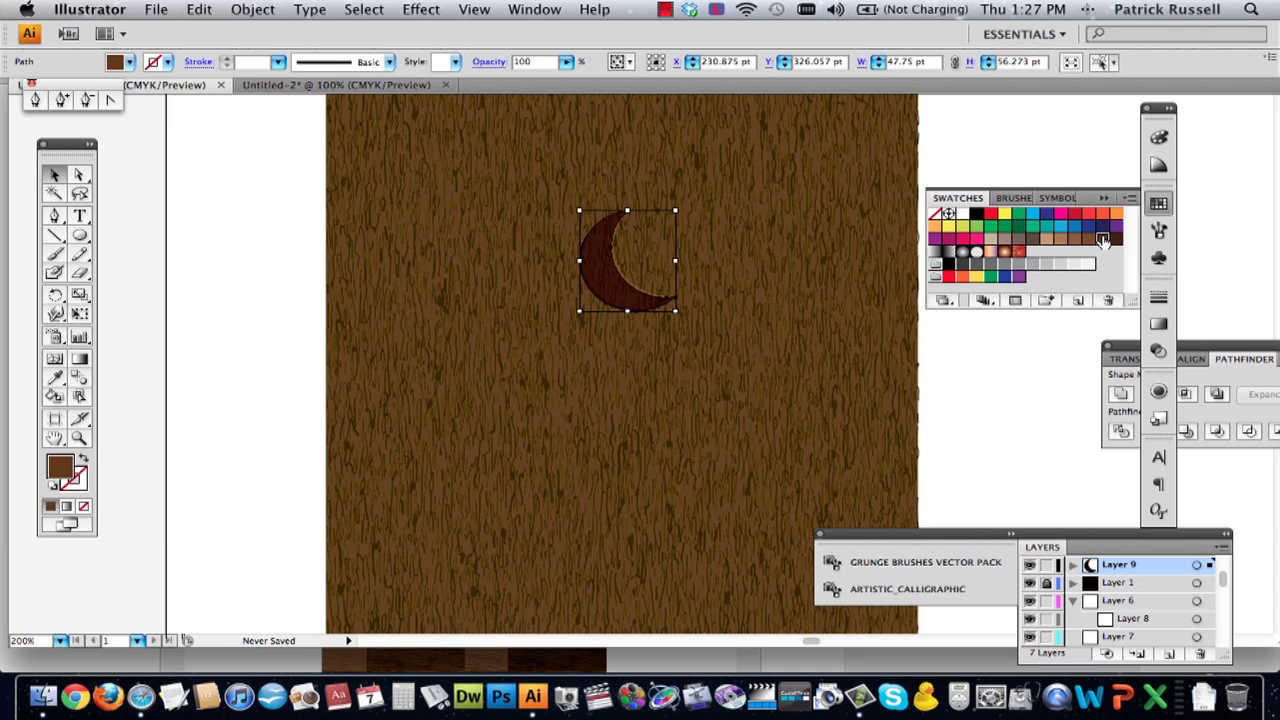
{"action": "left_click", "coordinate": [1102, 240]}
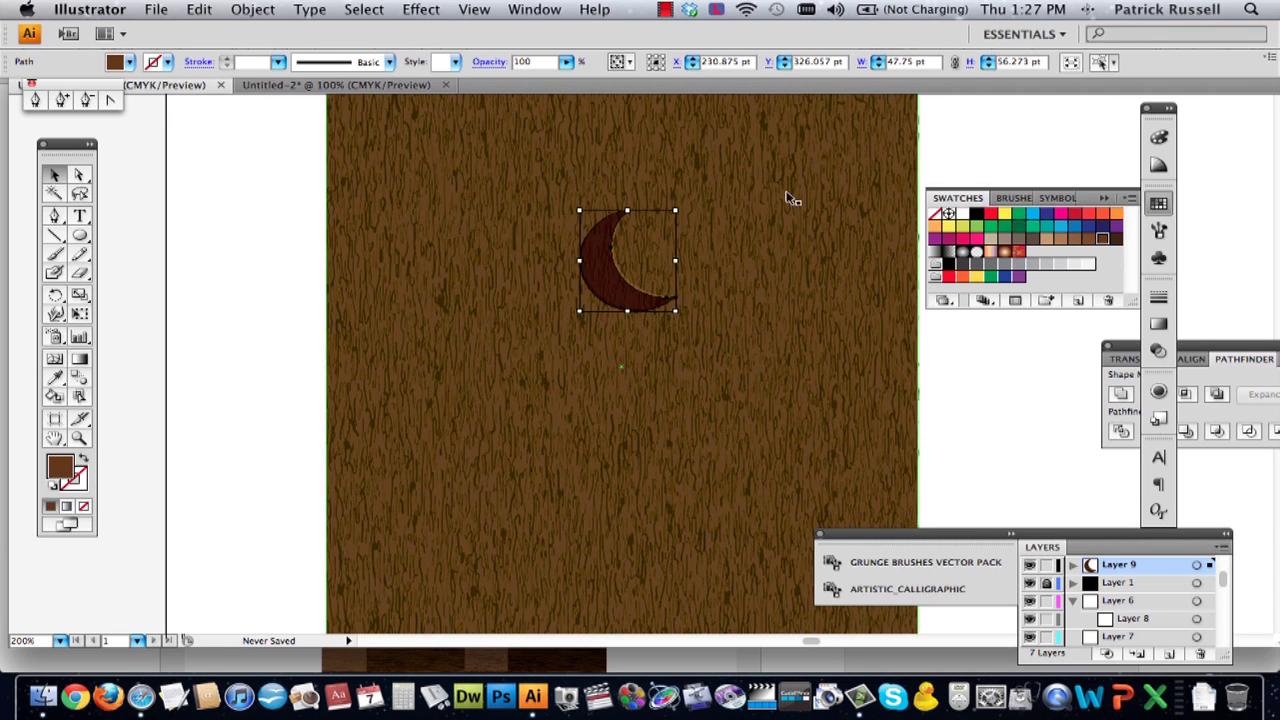
{"action": "left_click", "coordinate": [984, 170]}
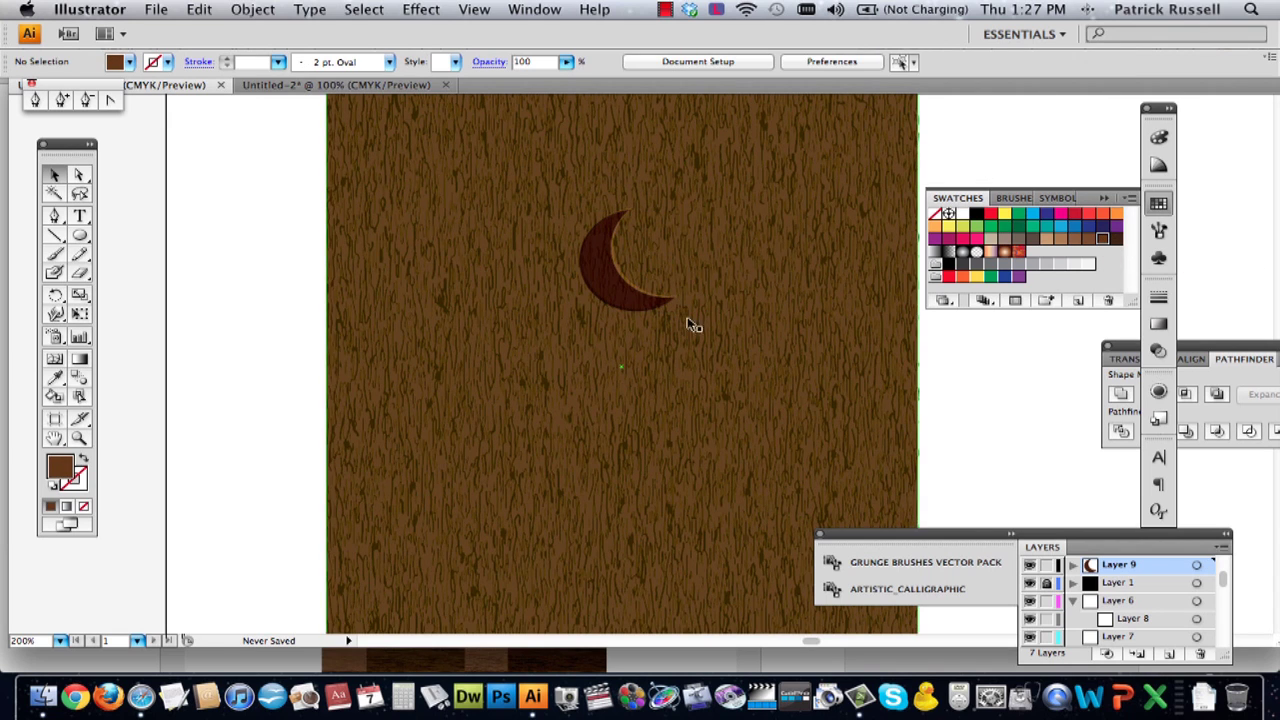